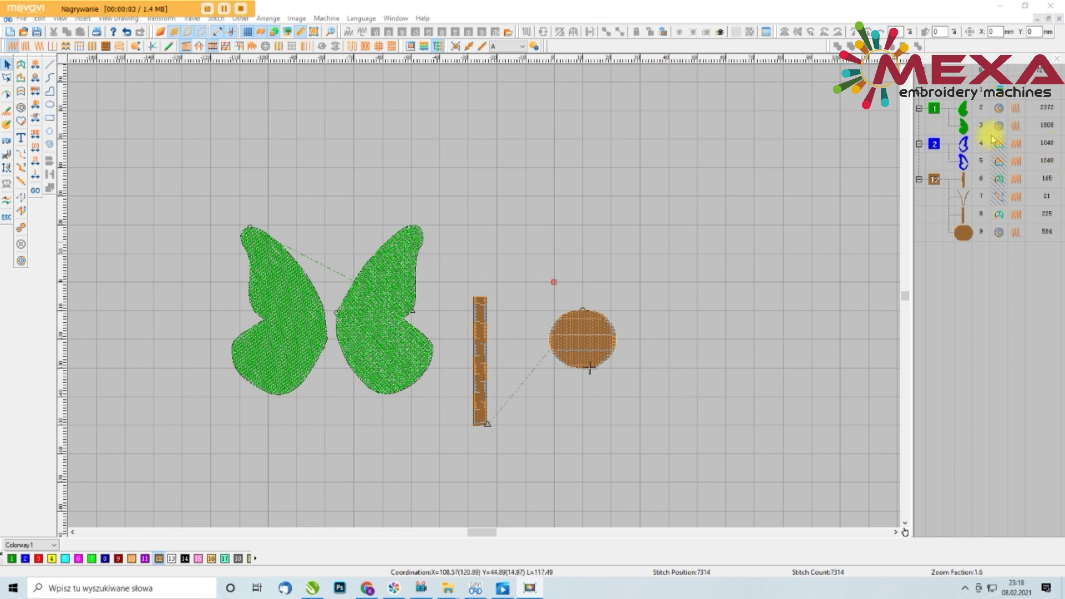
# - Display the hidden butterfly parts of the blue and brown colour groups
pyautogui.click(934, 145)
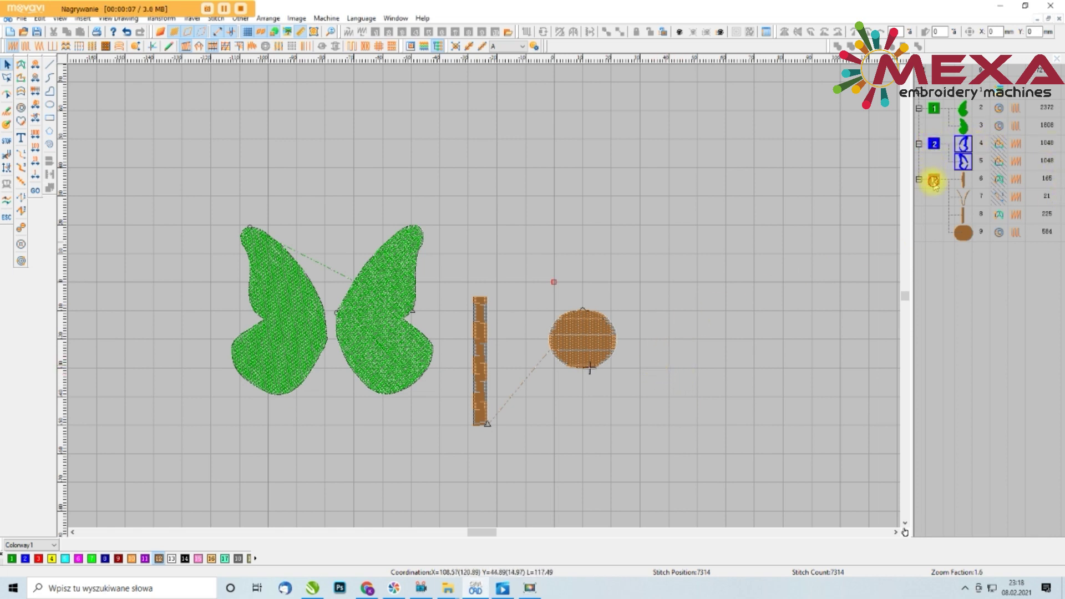
pyautogui.click(934, 180)
pyautogui.rightClick(934, 181)
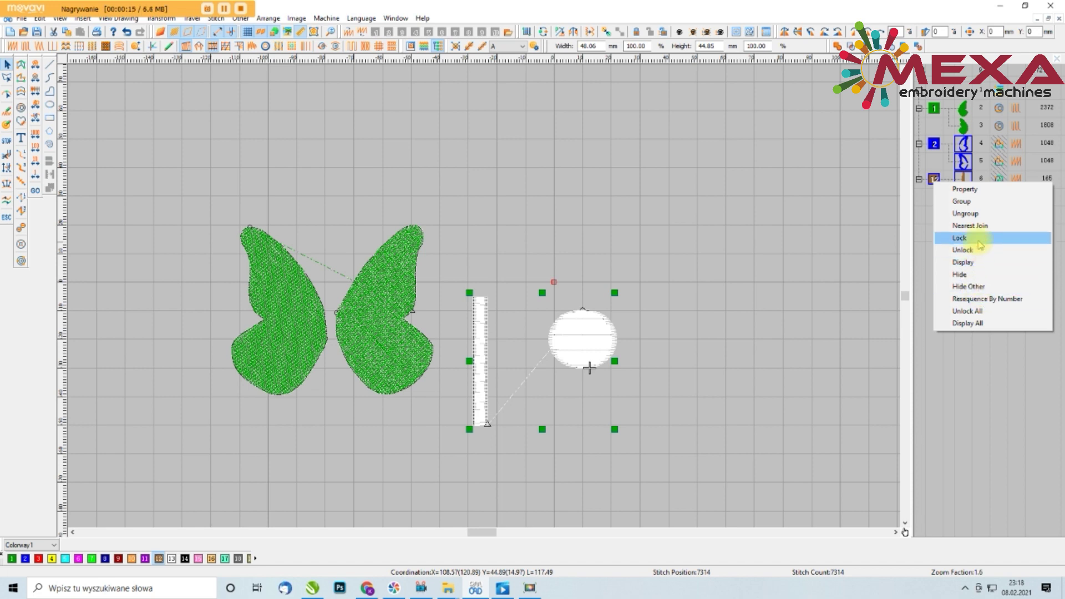
pyautogui.click(974, 261)
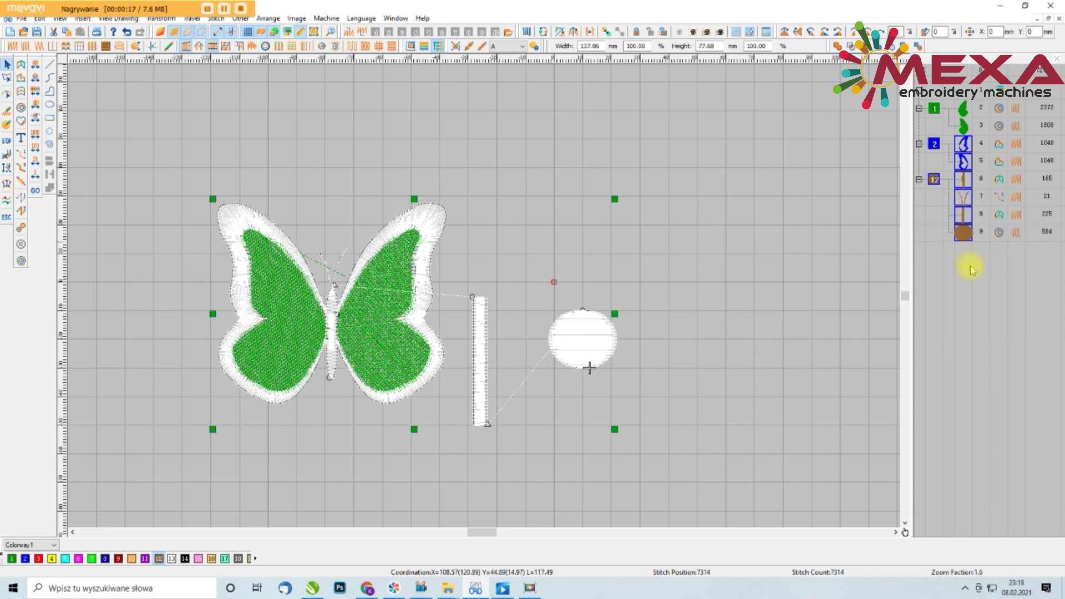
# - Delete the brown vertical bar and the brown ellipse beside the butterfly
pyautogui.click(693, 181)
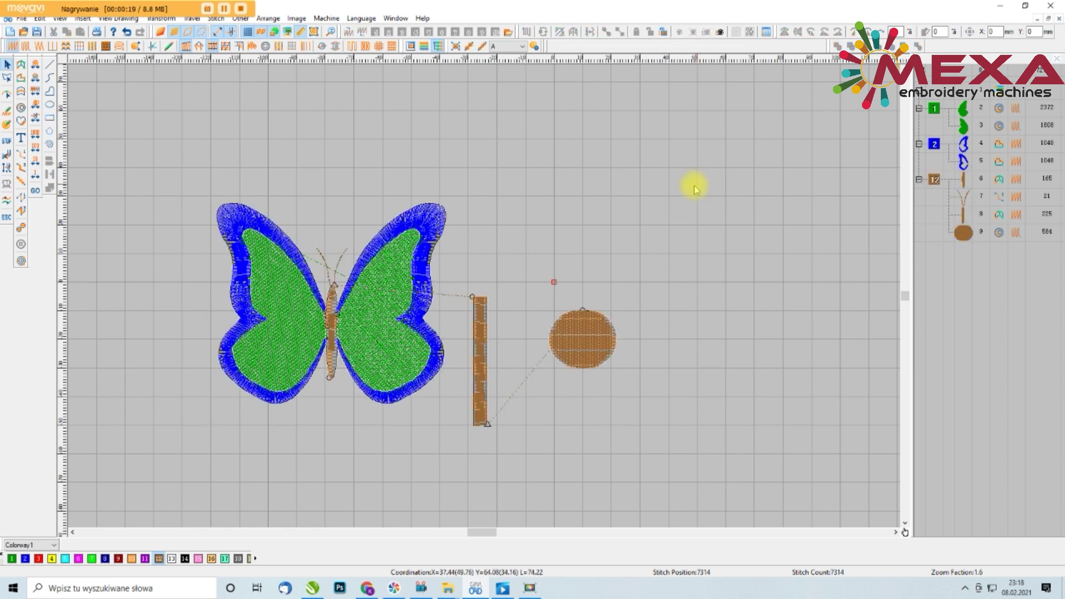
pyautogui.moveTo(654, 267); pyautogui.dragTo(457, 450)
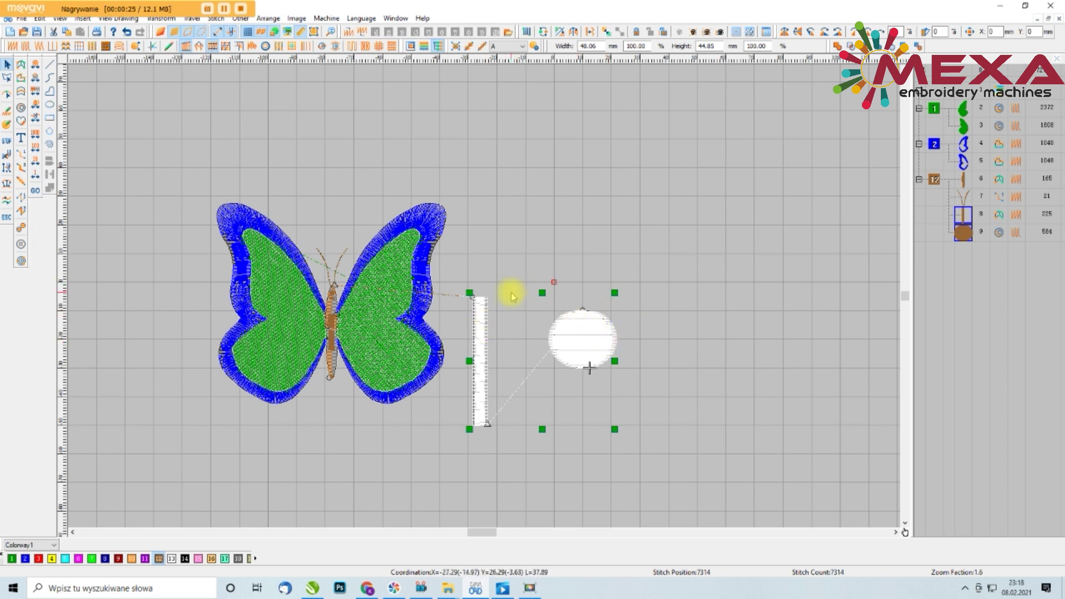
pyautogui.press('Delete')
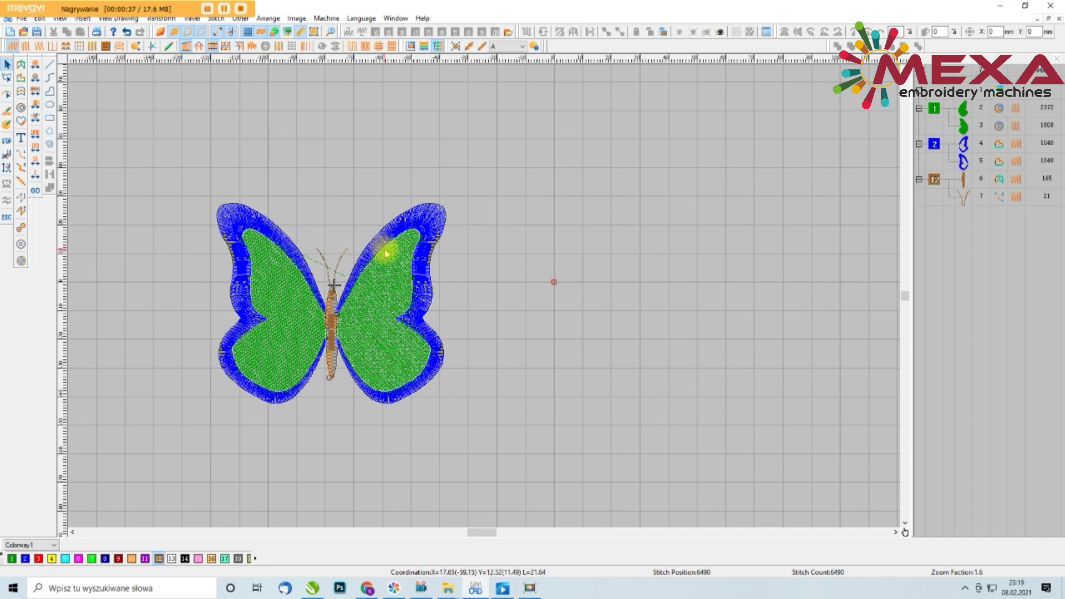
# - Hide the blue wing borders and the brown body and antennae so only the green wings show
pyautogui.click(936, 149)
pyautogui.keyDown('ctrl'); pyautogui.click(934, 179); pyautogui.keyUp('ctrl')
pyautogui.rightClick(934, 182)
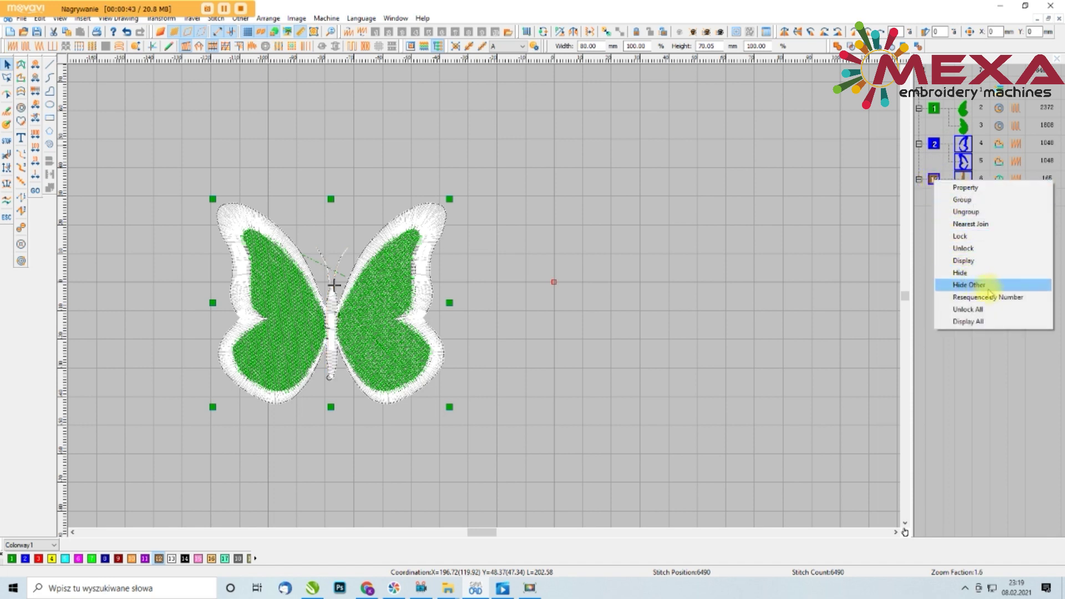
pyautogui.click(968, 274)
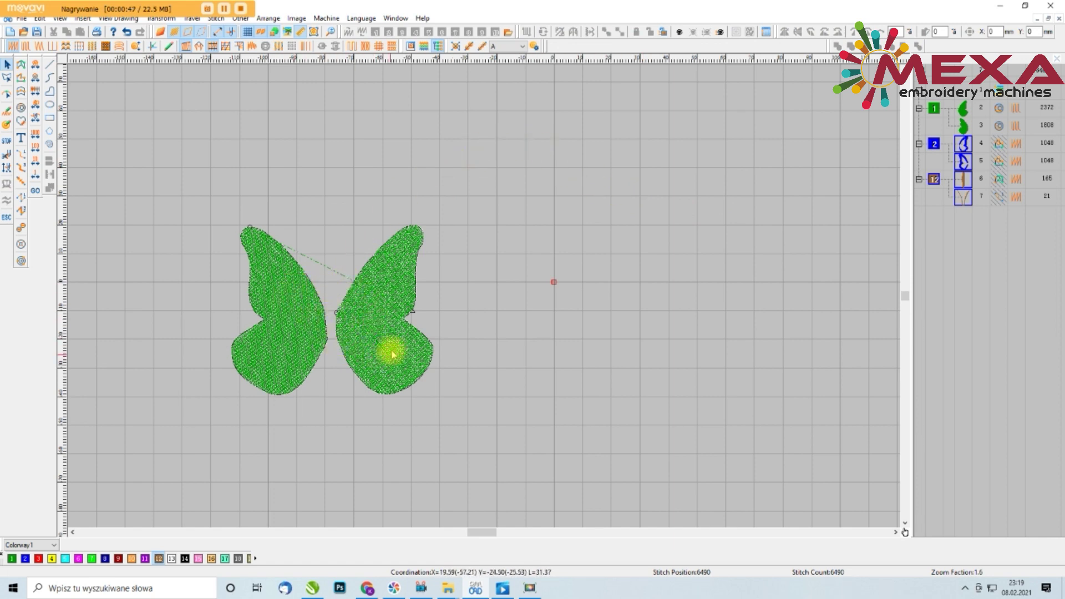
# - Examine the sewing order of the two green wings and the start and end points joined by the jump
pyautogui.click(960, 113)
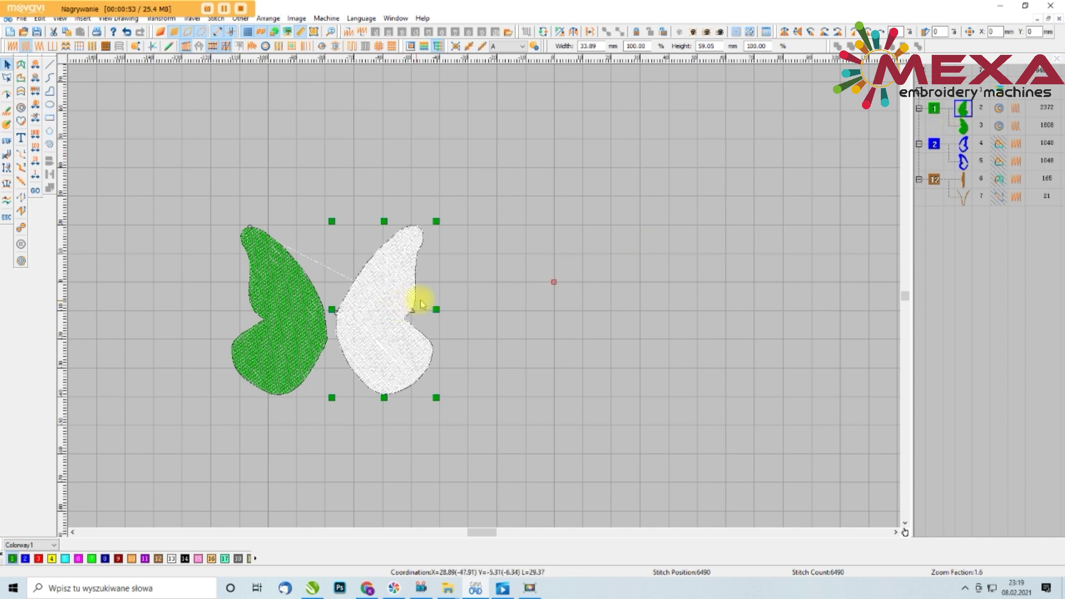
pyautogui.click(963, 126)
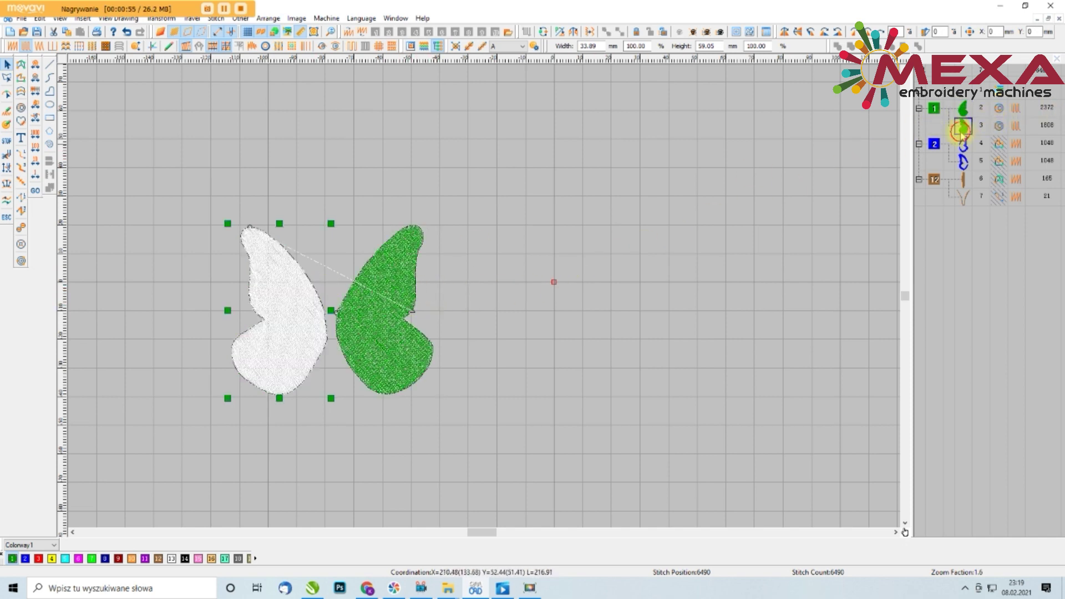
pyautogui.click(505, 248)
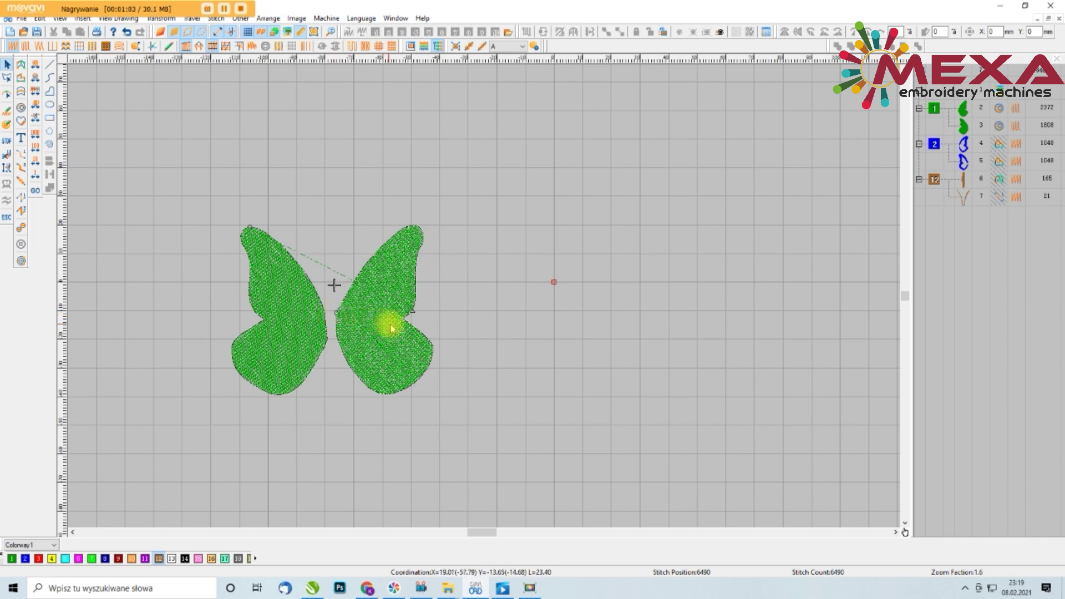
pyautogui.scroll(5, 411, 316)
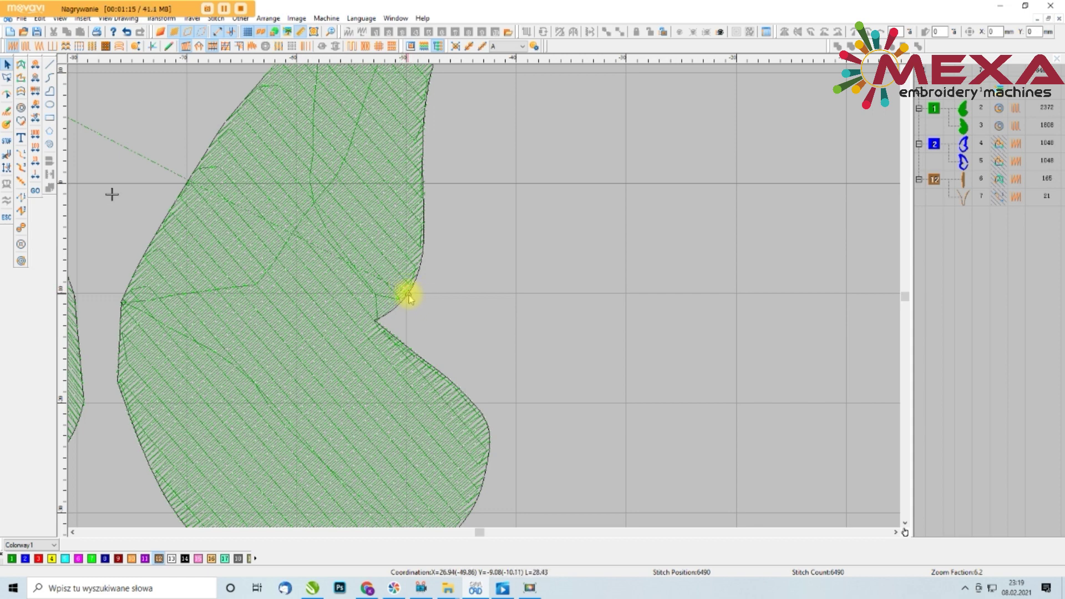
pyautogui.scroll(-3, 408, 297)
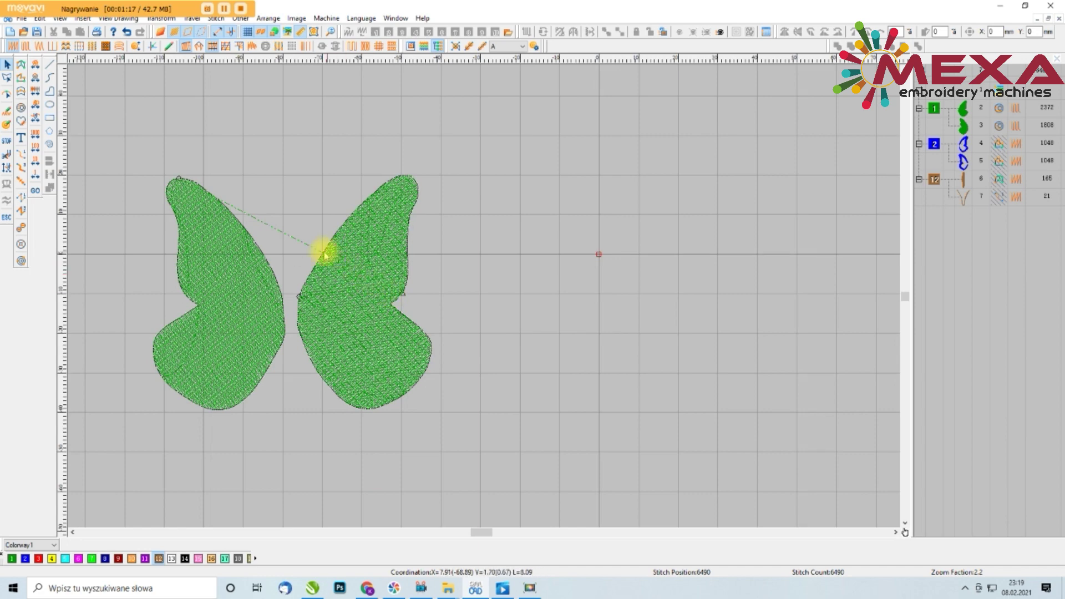
pyautogui.scroll(1, 328, 253)
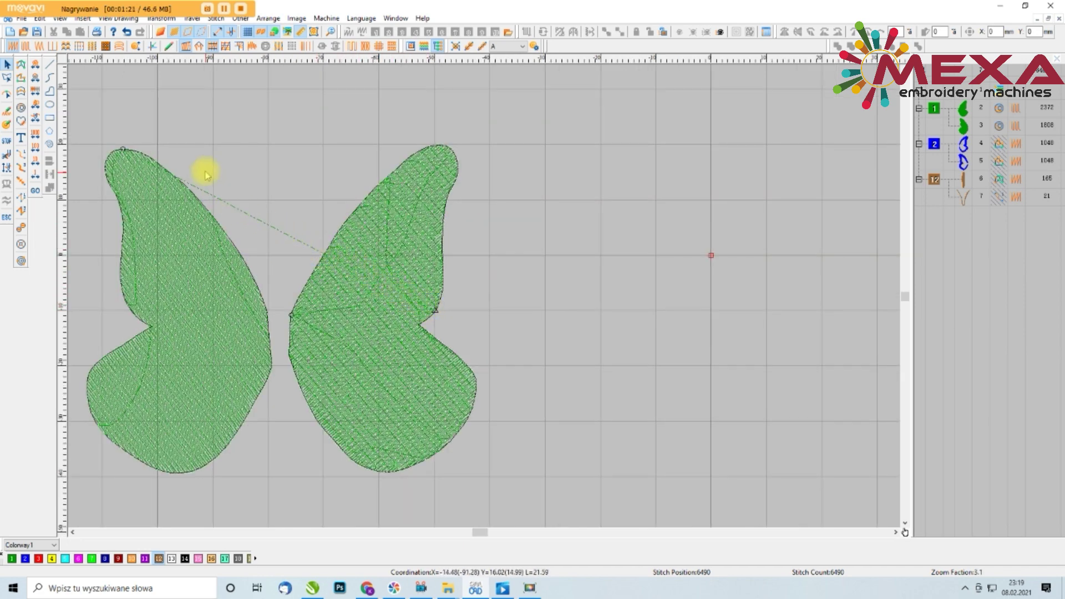
pyautogui.scroll(3, 107, 152)
pyautogui.scroll(5, 107, 341)
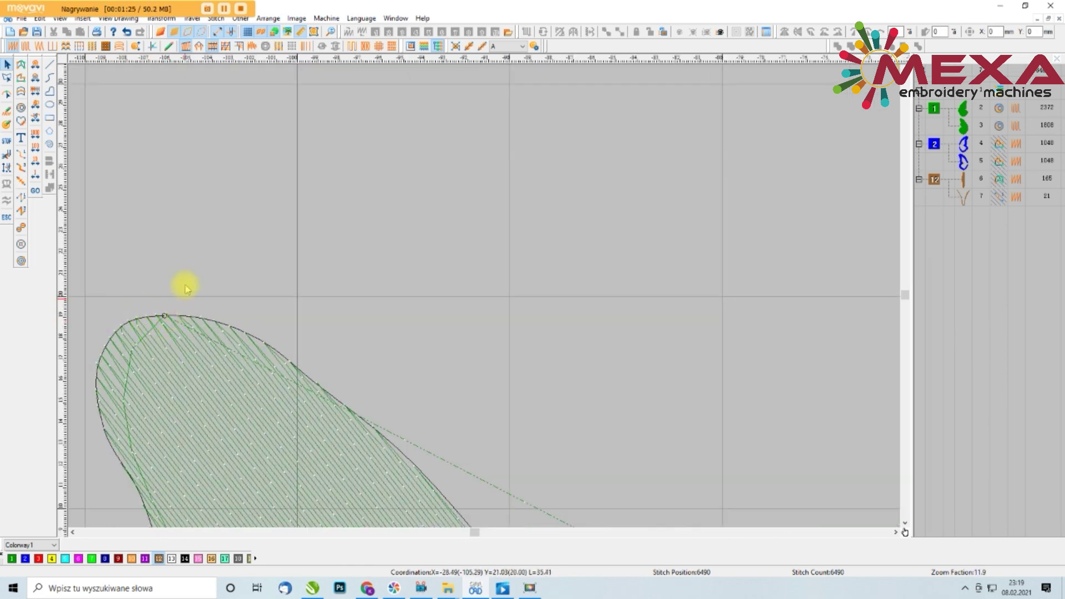
# - Turn off the stitch point display and inspect the jump between the right wing's end and the left wing's start
pyautogui.click(199, 32)
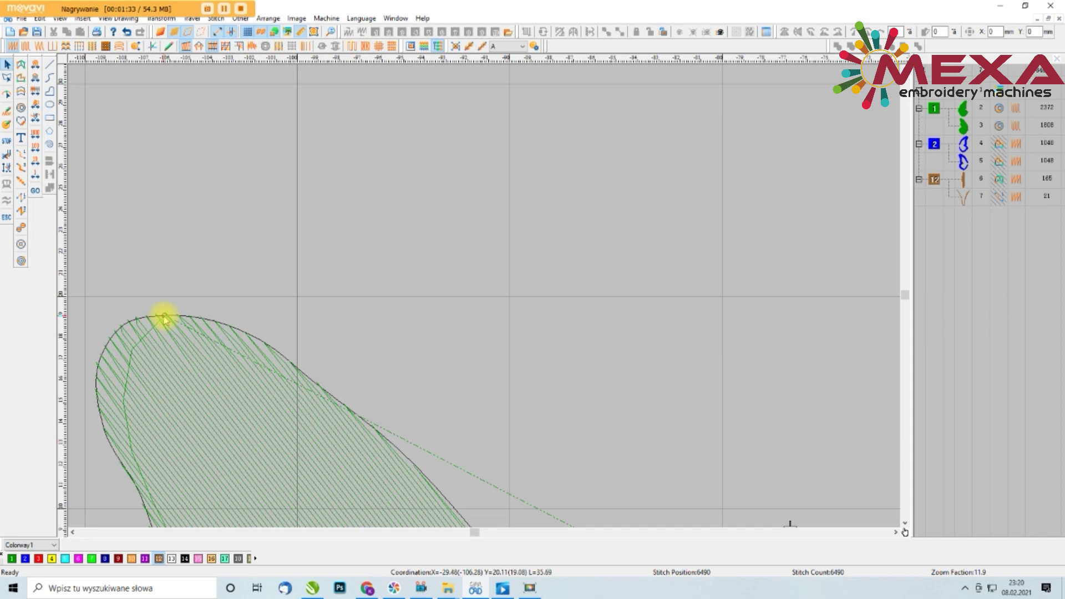
pyautogui.scroll(-4, 177, 332)
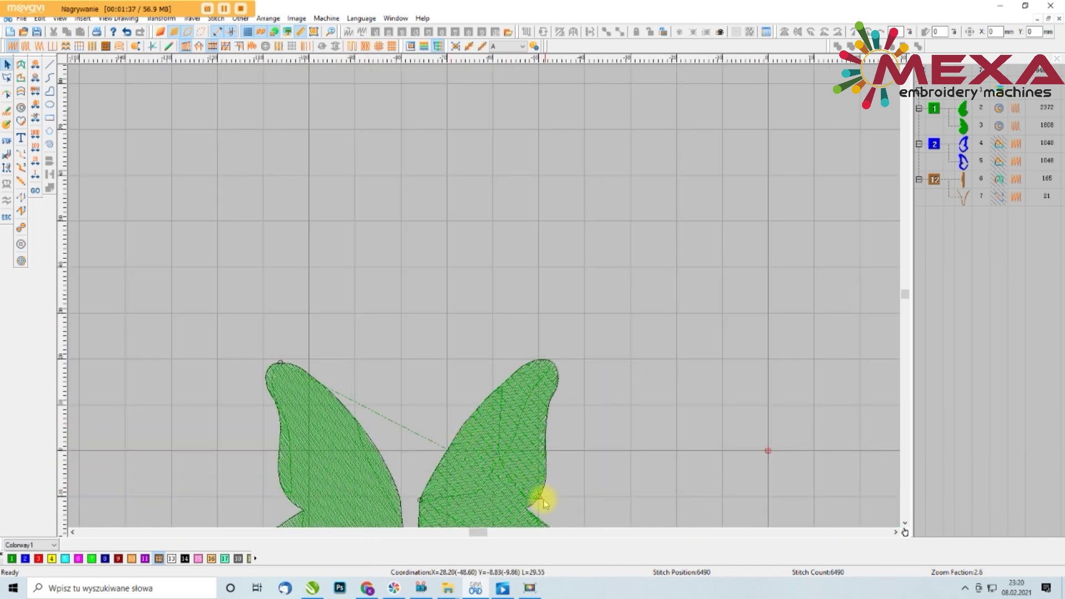
pyautogui.scroll(-3, 540, 502)
pyautogui.scroll(5, 501, 398)
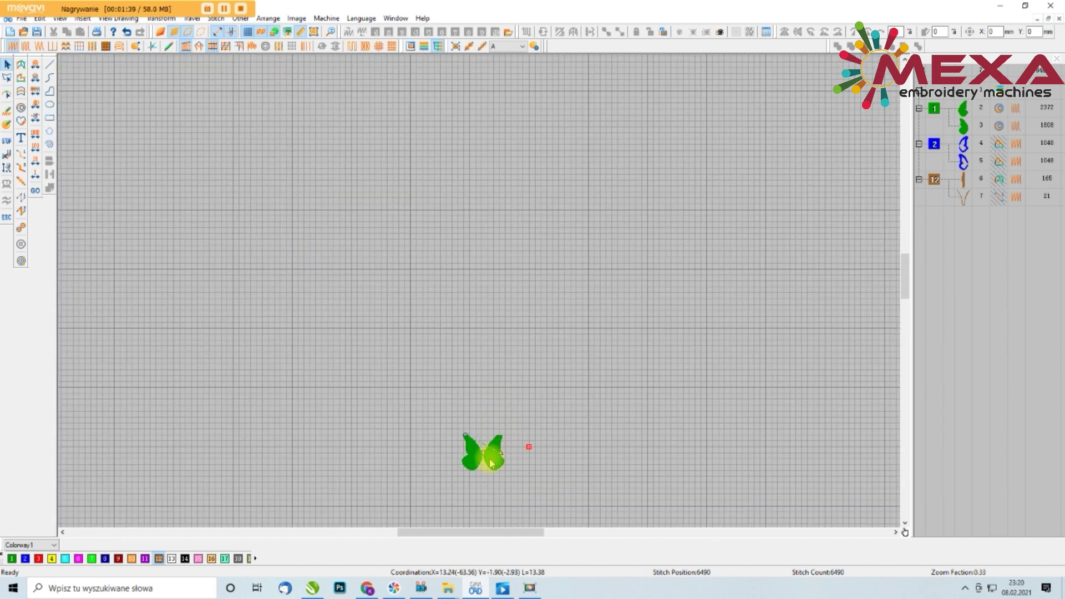
pyautogui.scroll(3, 558, 463)
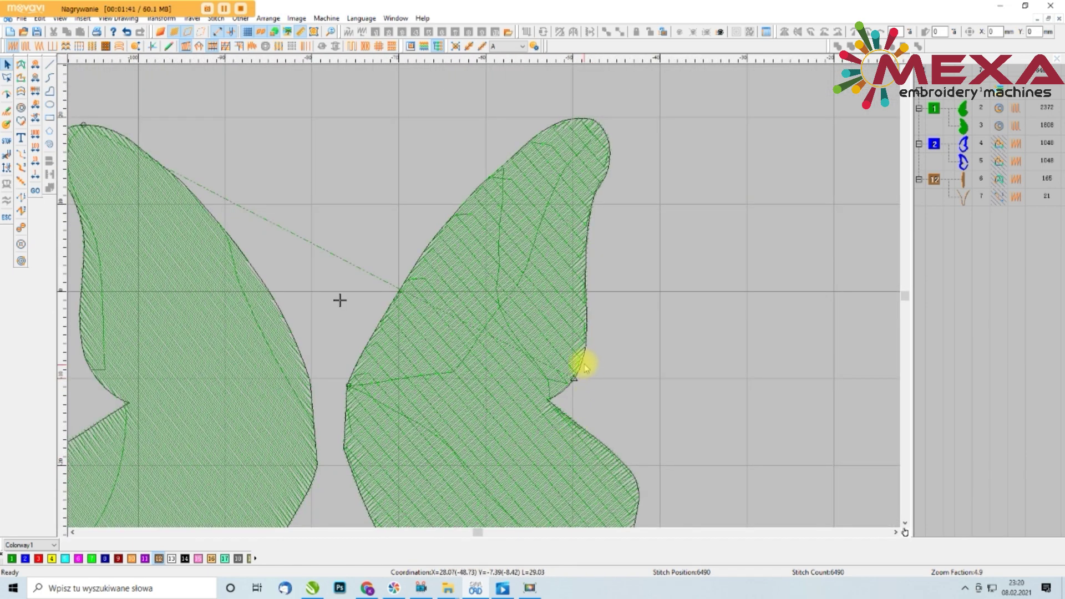
pyautogui.scroll(-2, 561, 387)
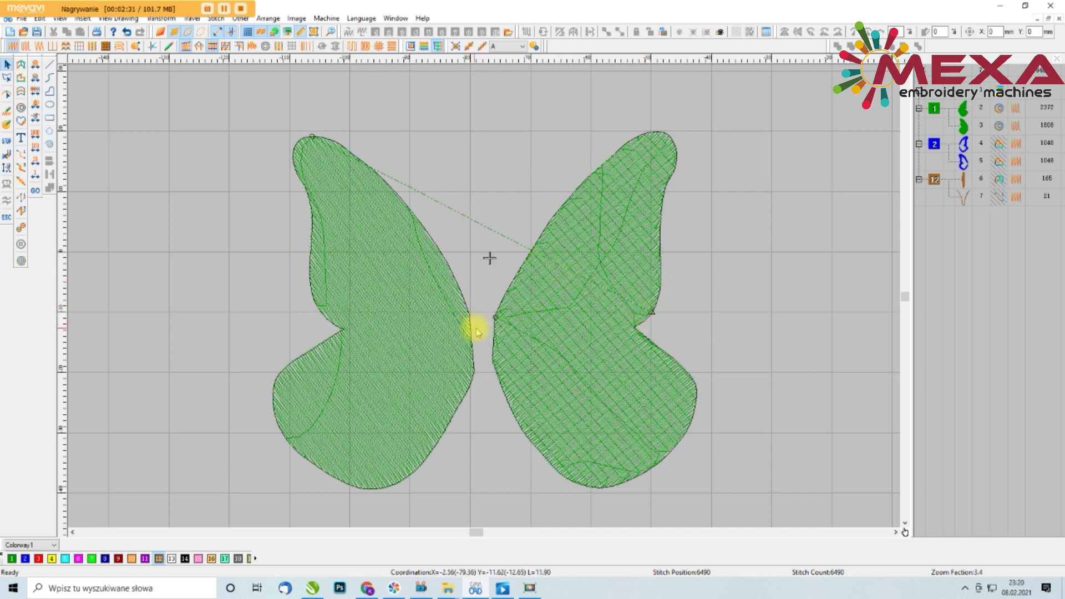
# - Try to move the right wing's stitch end point to its inner edge near its start point
pyautogui.click(673, 168)
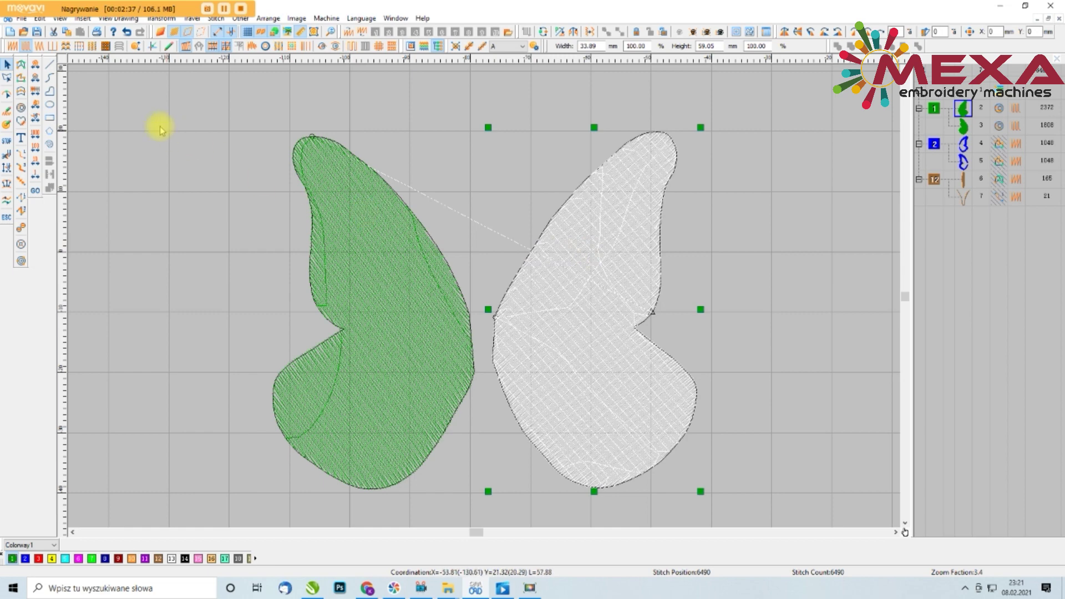
pyautogui.click(8, 95)
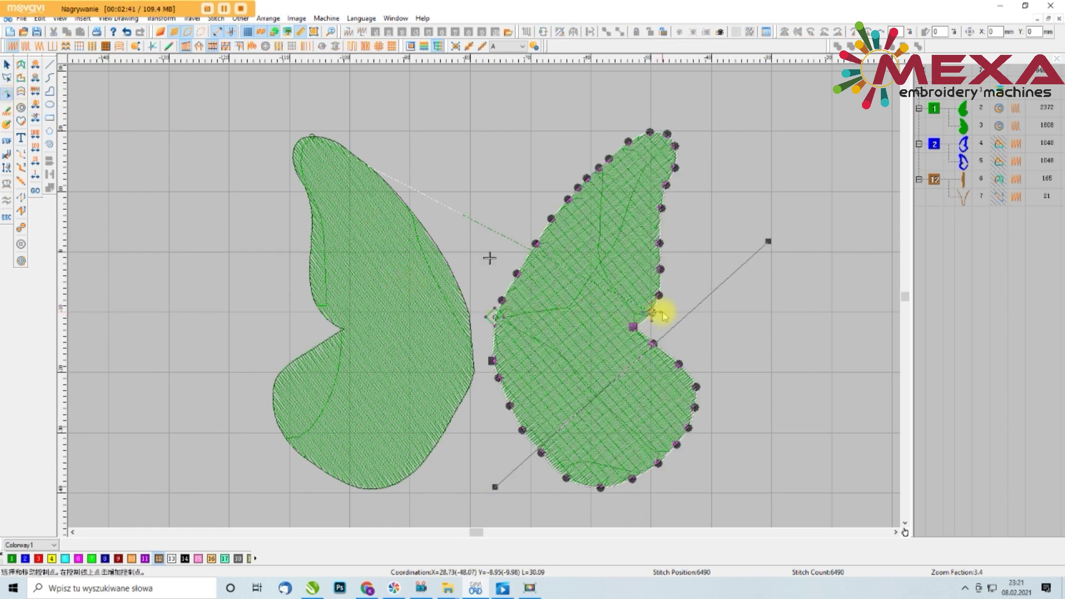
pyautogui.click(654, 312)
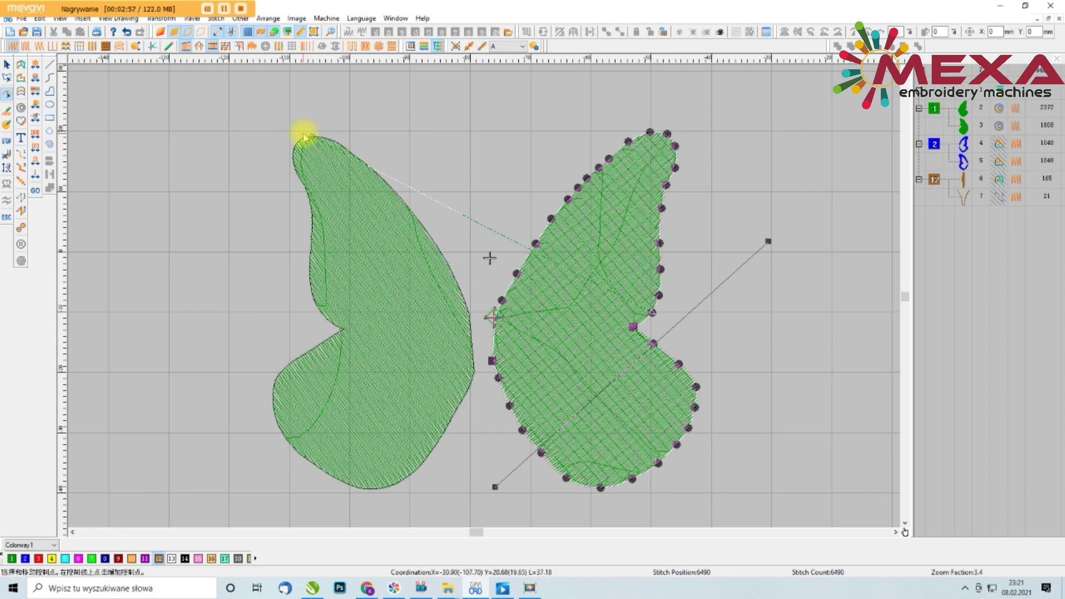
# - Move the left wing's stitch start and end points to its inner edge facing the right wing
pyautogui.click(320, 140)
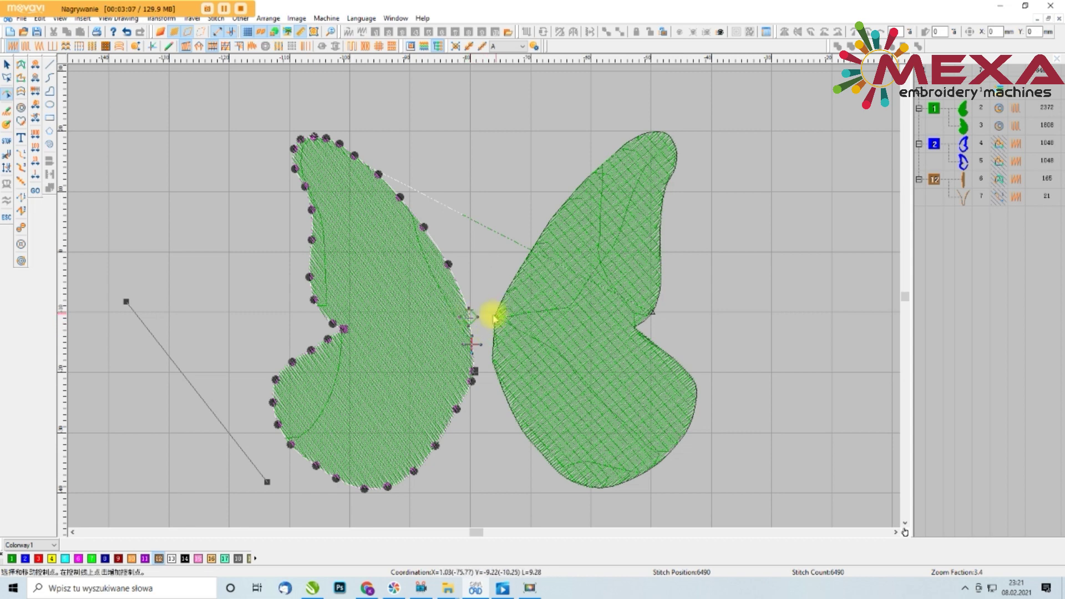
pyautogui.click(7, 64)
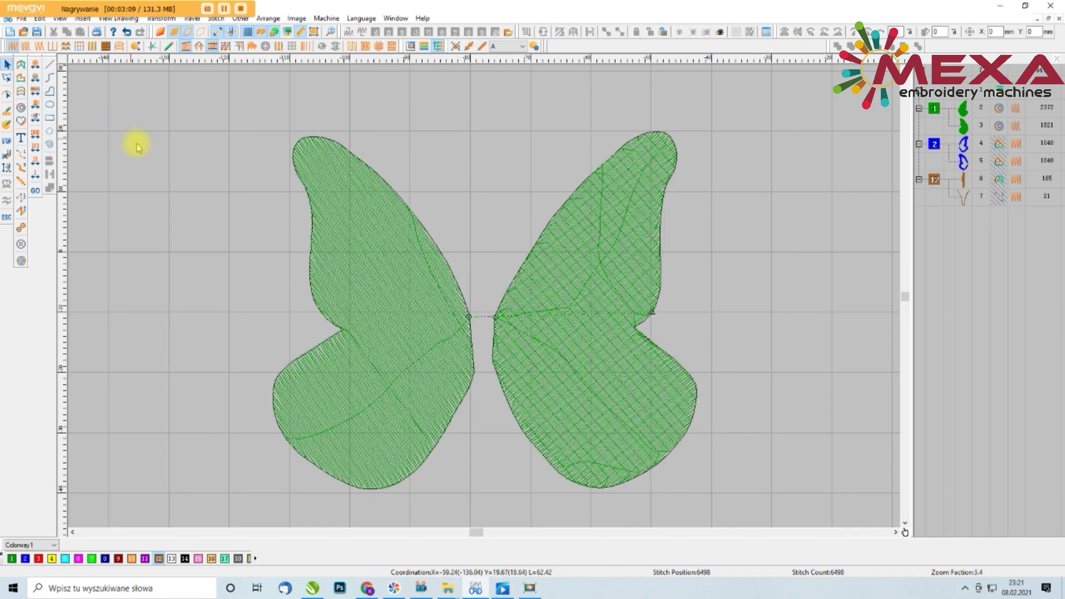
pyautogui.scroll(4, 491, 330)
pyautogui.scroll(-2, 497, 346)
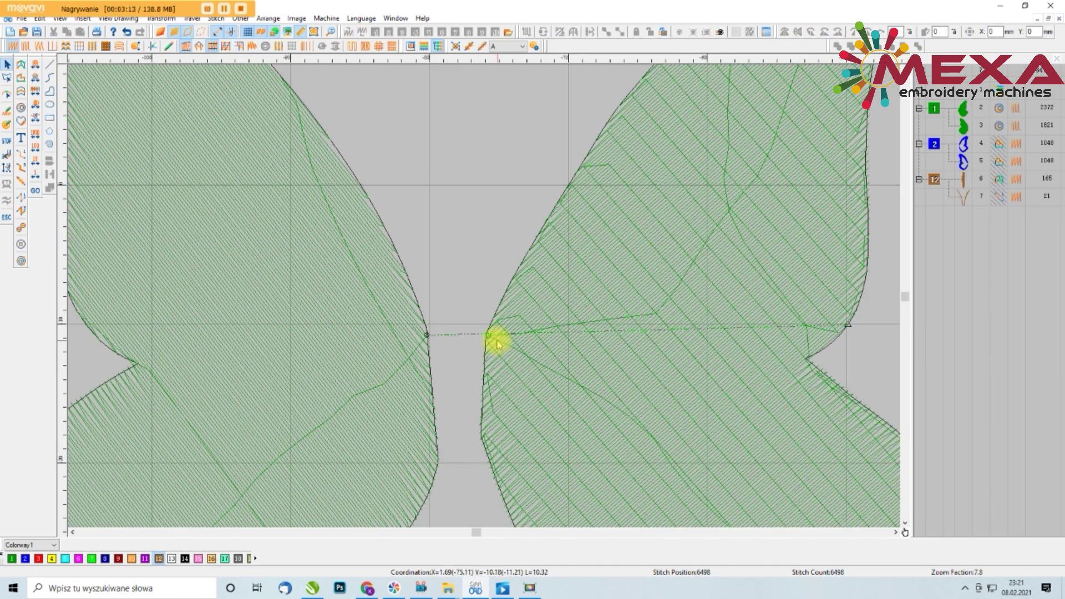
# - Move the right wing's stitch end point from its outer notch to the inner edge facing the left wing and apply it
pyautogui.scroll(-4, 610, 324)
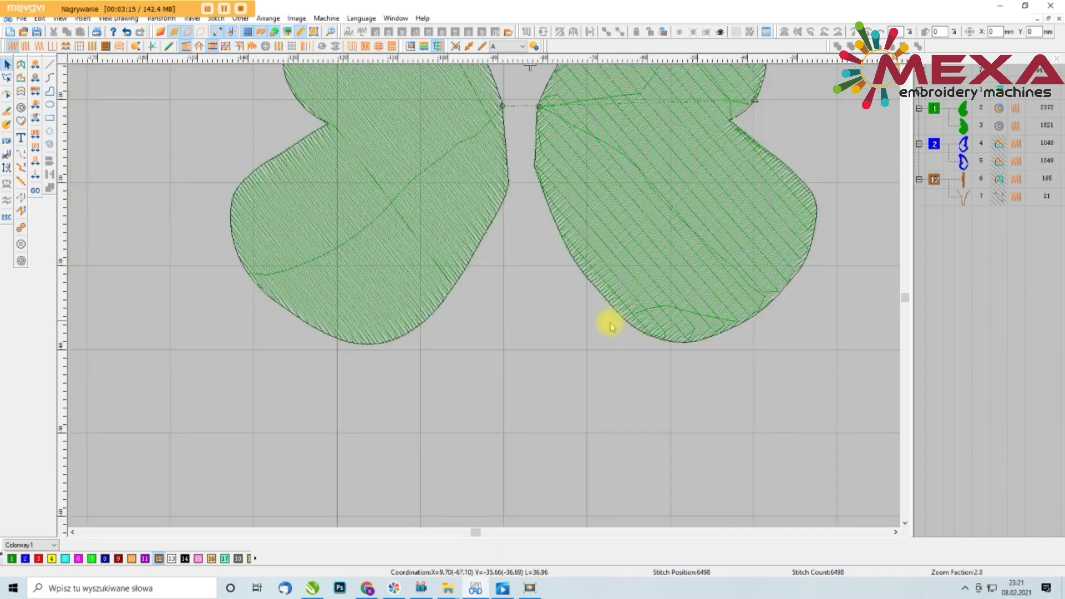
pyautogui.click(606, 199)
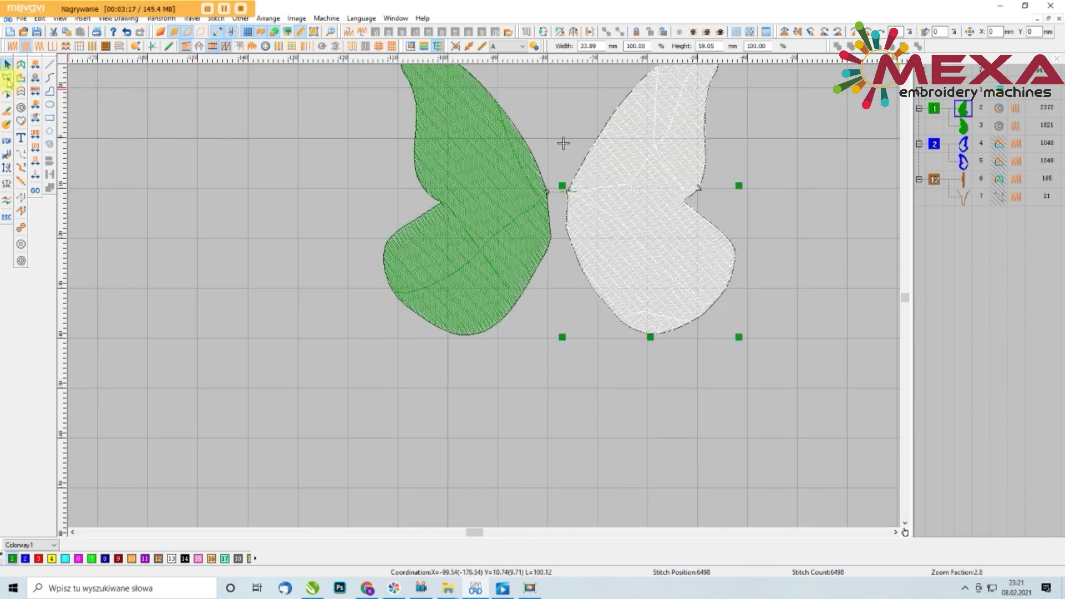
pyautogui.click(6, 93)
pyautogui.moveTo(695, 198); pyautogui.dragTo(563, 207)
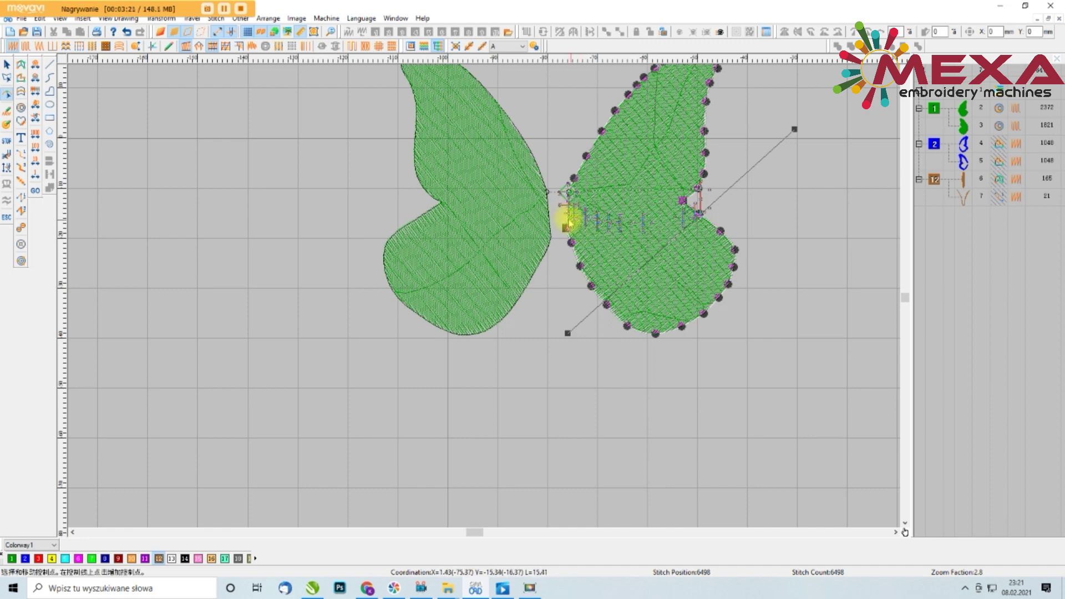
pyautogui.press('Return')
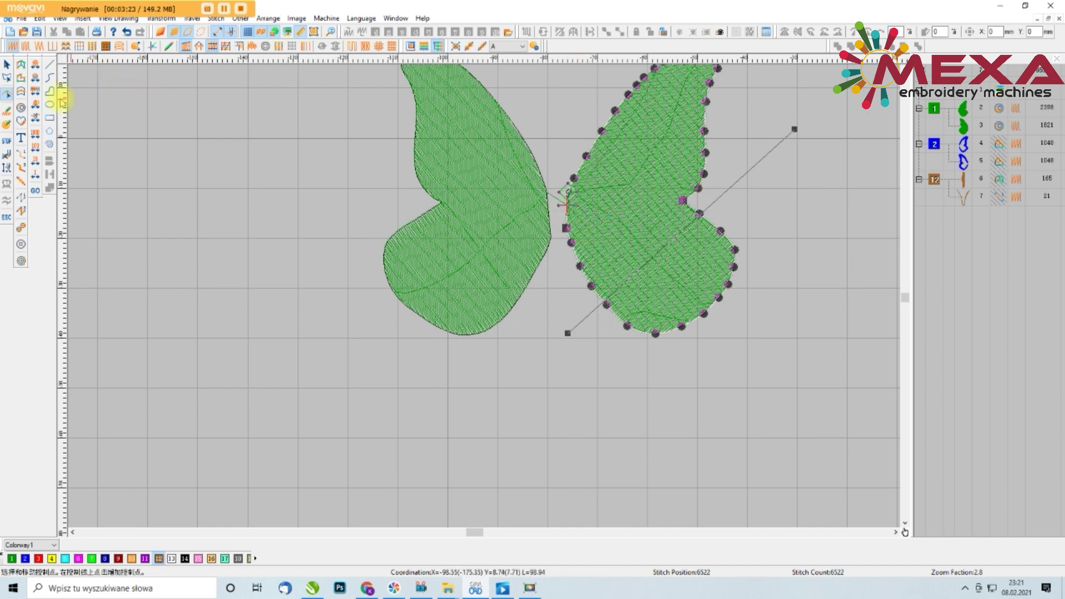
pyautogui.press('Escape')
pyautogui.click(185, 150)
pyautogui.click(584, 202)
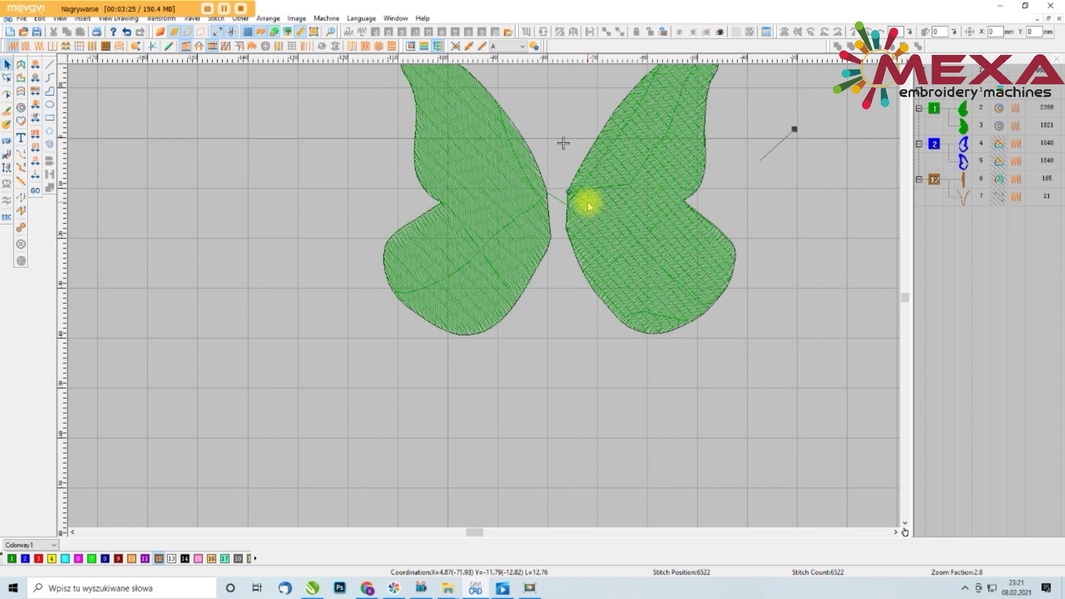
# - Turn on the TrueView stitch rendering and inspect the connecting stitch between the two green wings
pyautogui.scroll(3, 561, 172)
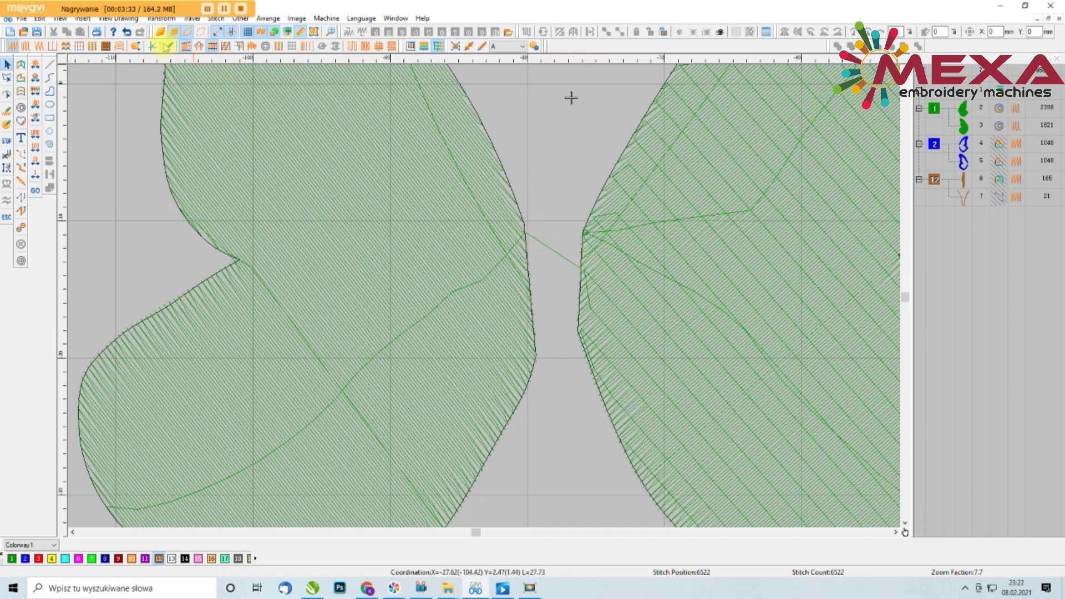
pyautogui.click(160, 32)
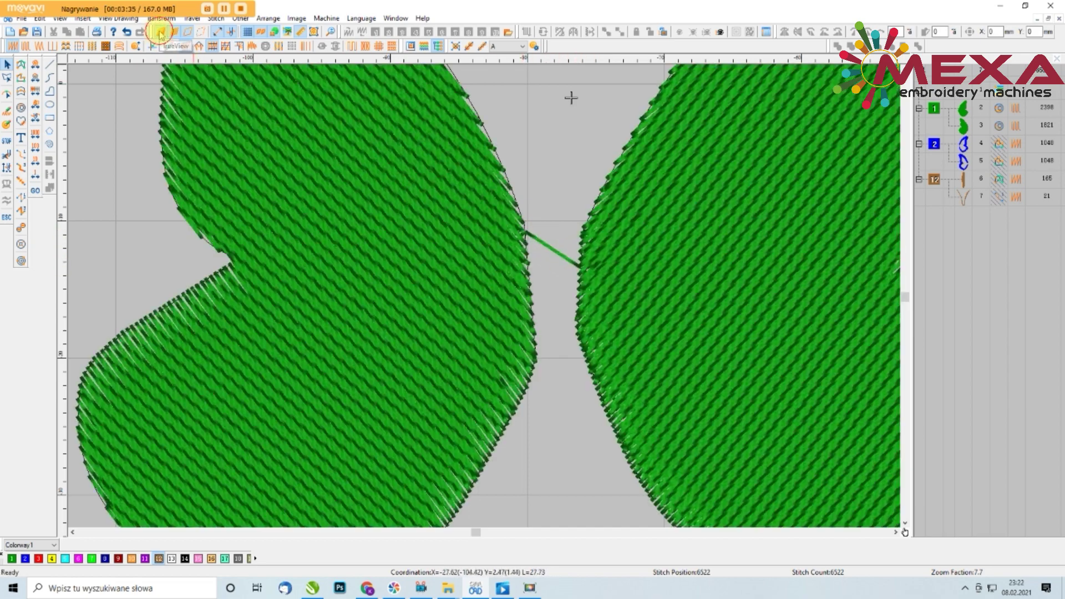
pyautogui.scroll(-3, 488, 261)
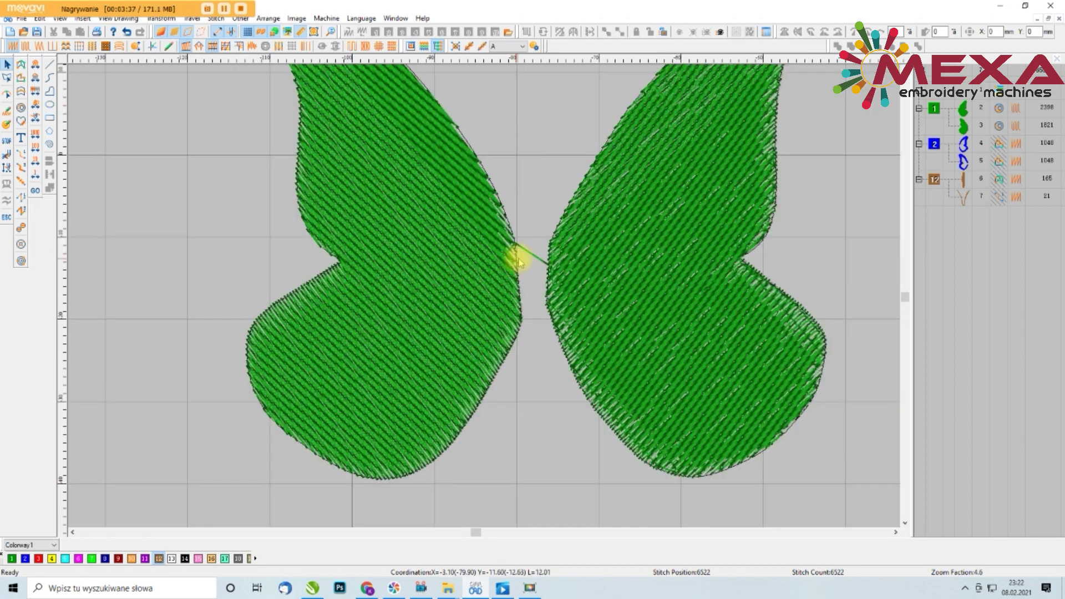
pyautogui.scroll(2, 527, 260)
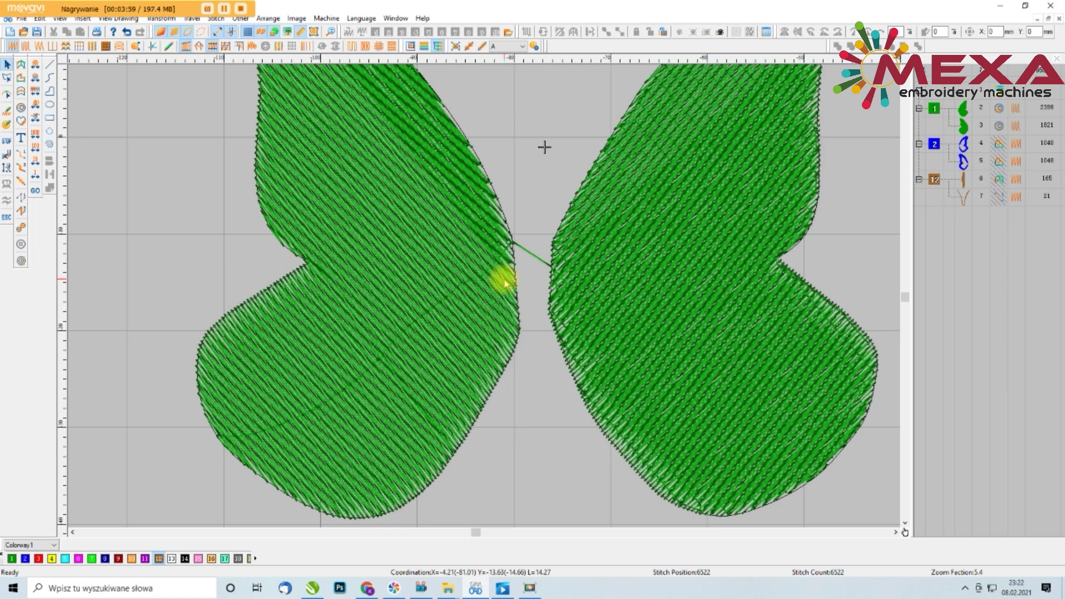
# - Draw a brown circular fill object about 20.6 mm wide in the empty area beside the butterfly's left wing
pyautogui.scroll(-2, 505, 283)
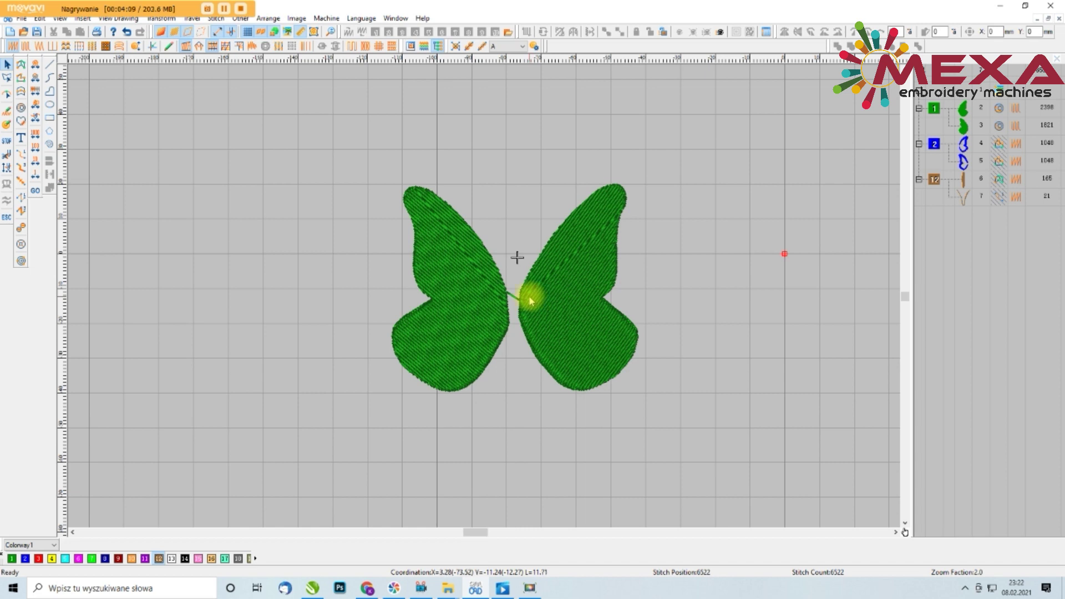
pyautogui.click(21, 109)
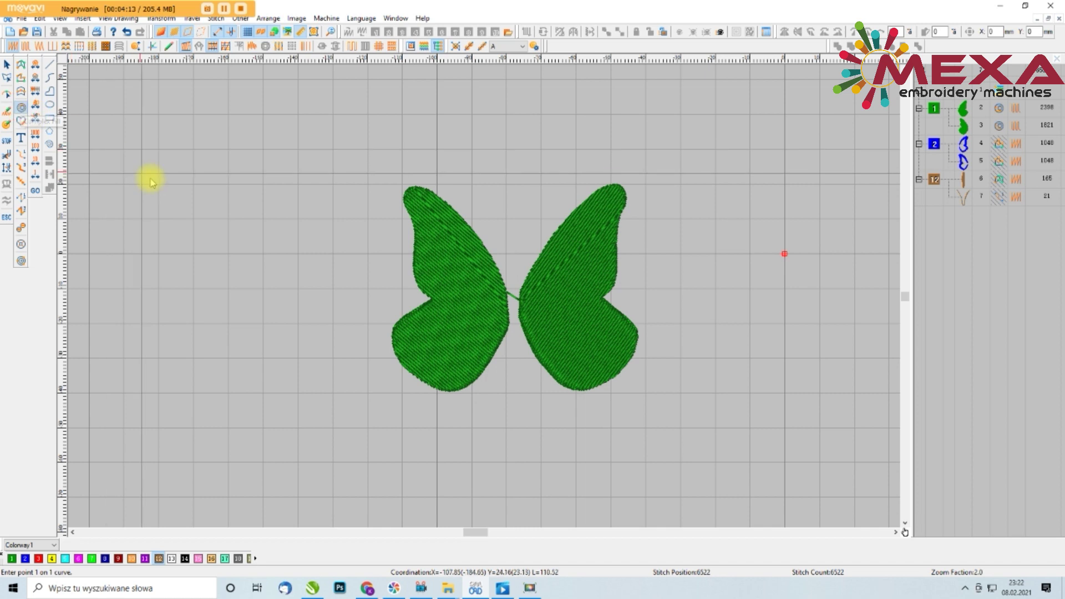
pyautogui.click(157, 186)
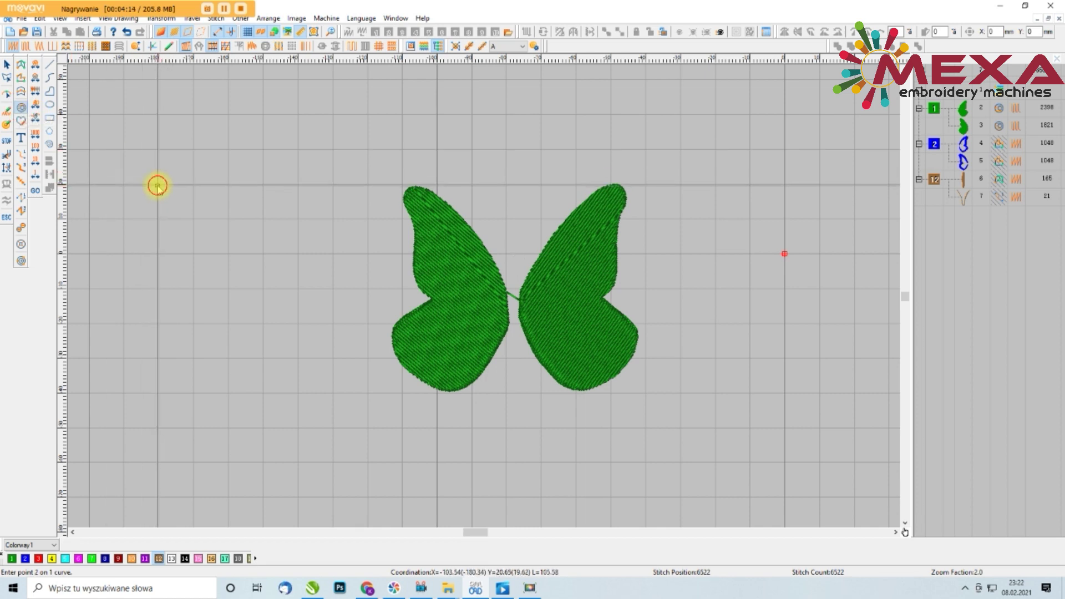
pyautogui.click(194, 218)
pyautogui.click(159, 256)
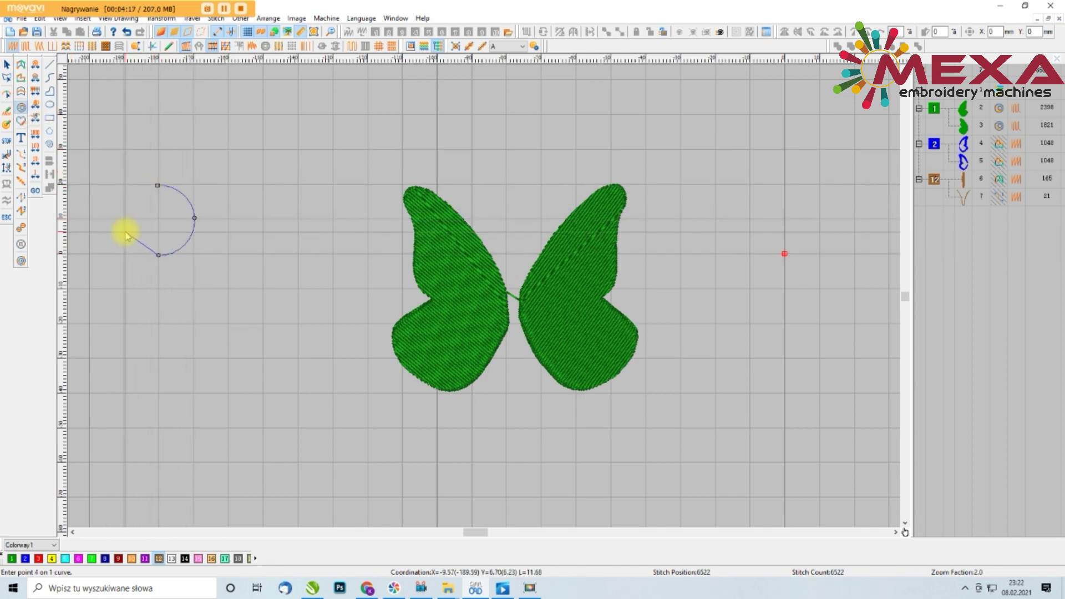
pyautogui.click(123, 218)
pyautogui.click(157, 185)
pyautogui.click(158, 186)
pyautogui.click(158, 187)
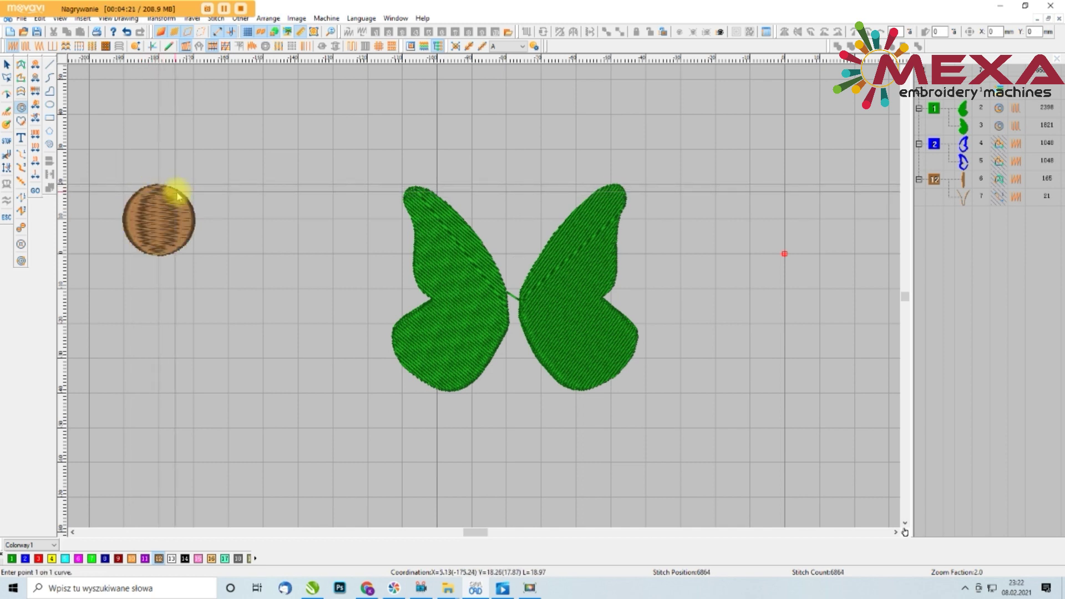
pyautogui.press('Escape')
# - Place a copy of the brown circle just right of the original and turn off the TrueView stitch rendering
pyautogui.moveTo(161, 219); pyautogui.dragTo(245, 219)
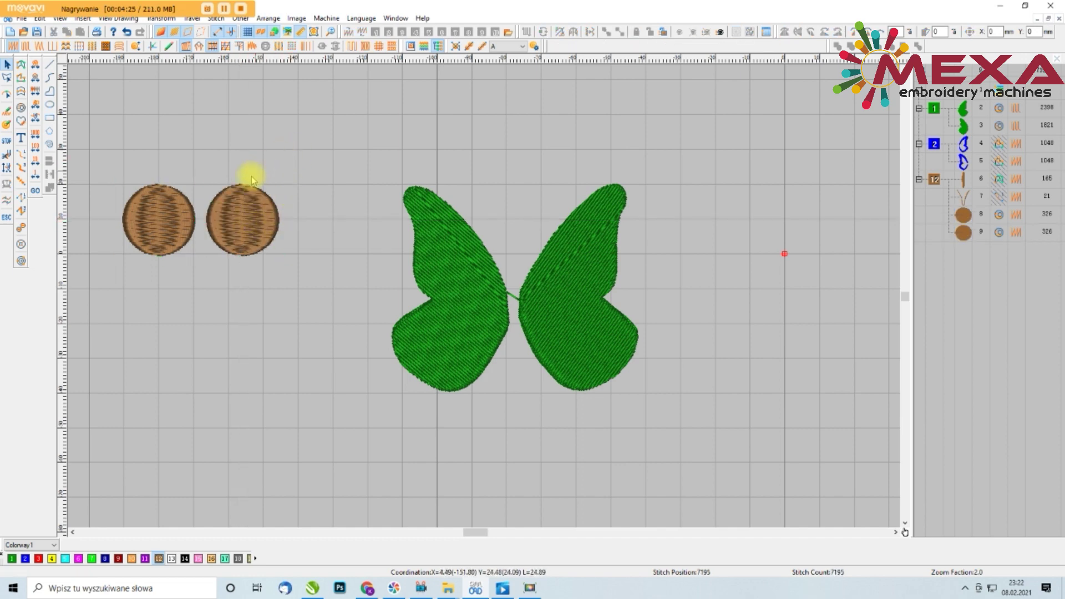
pyautogui.press('Escape')
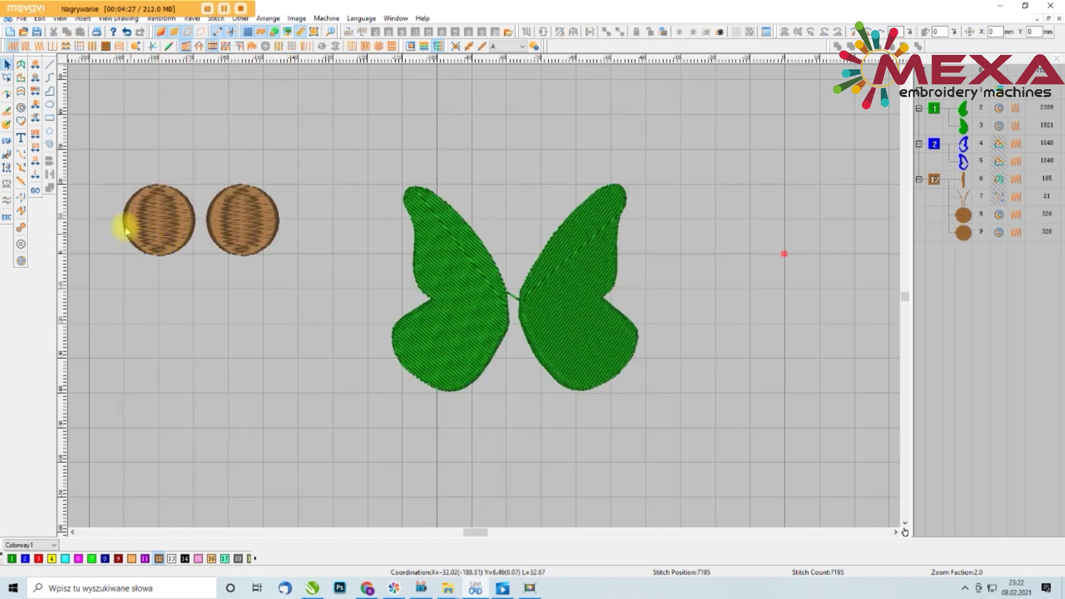
pyautogui.scroll(5, 118, 221)
pyautogui.click(308, 197)
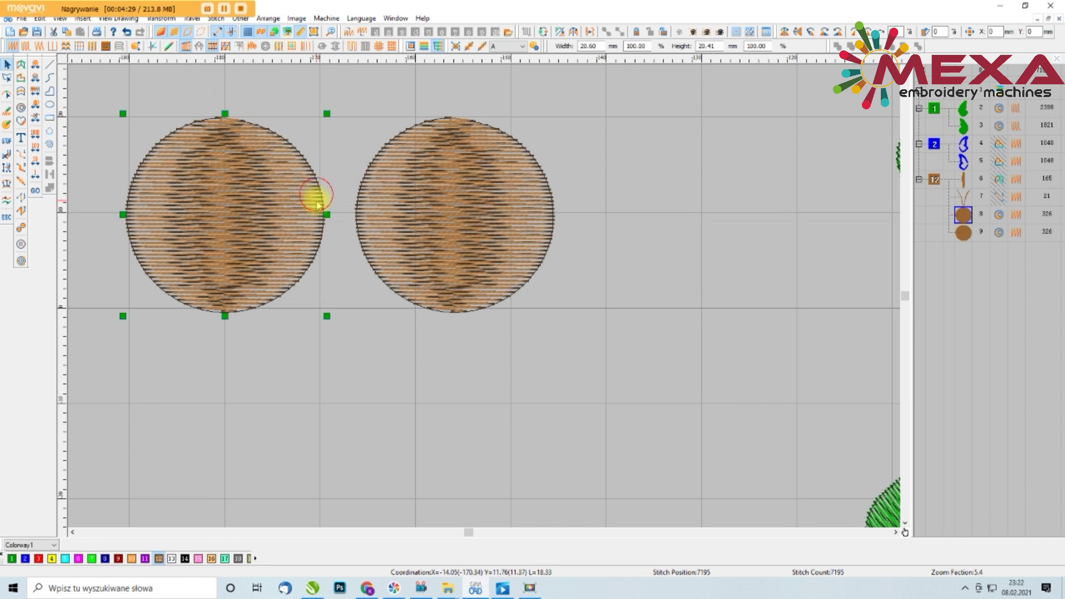
pyautogui.click(160, 33)
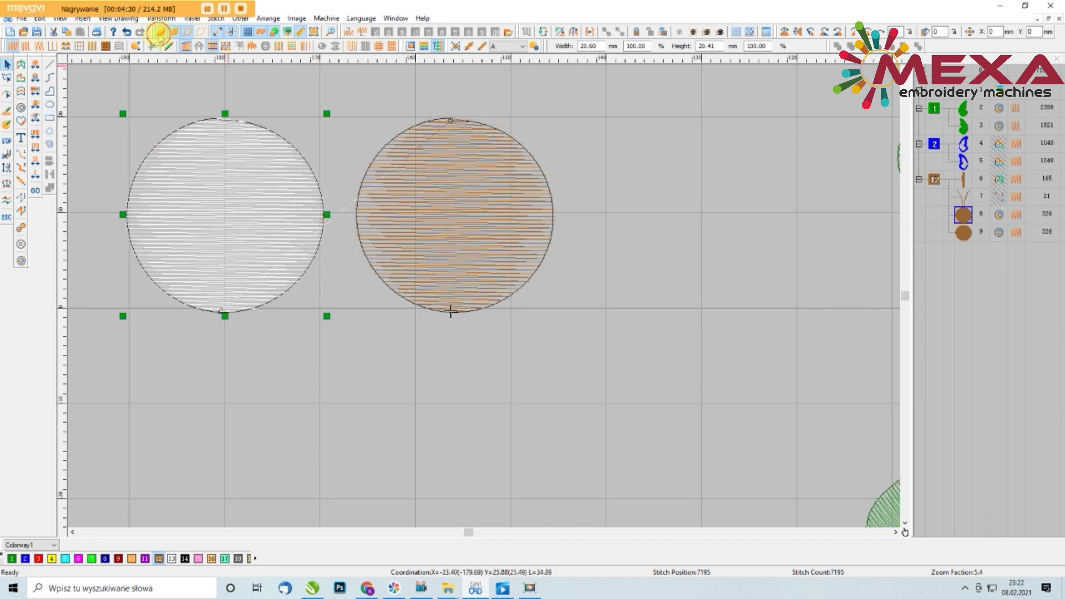
pyautogui.click(363, 227)
pyautogui.click(294, 352)
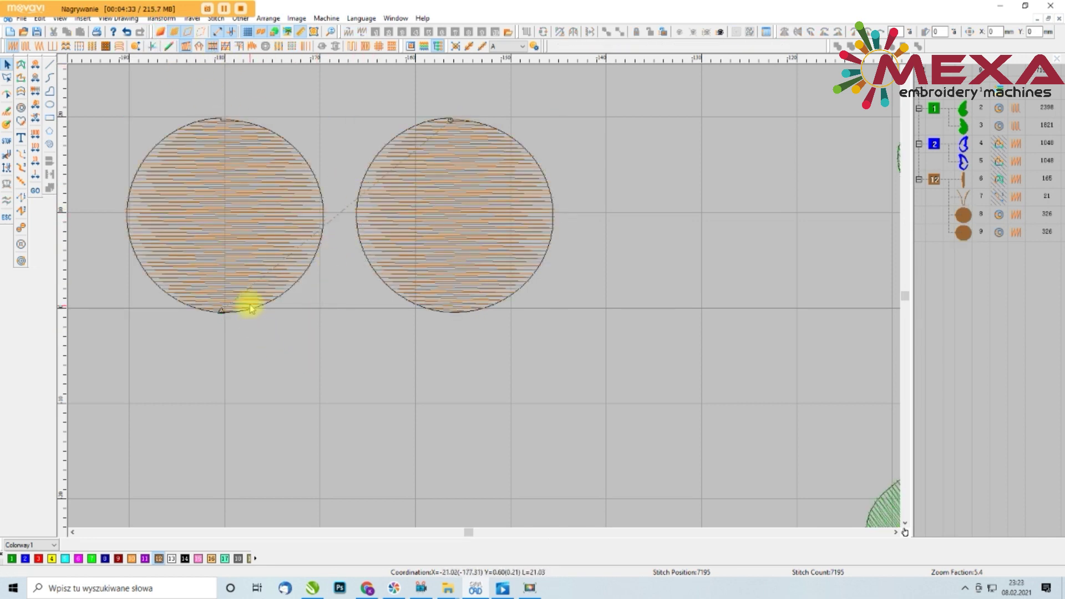
pyautogui.click(221, 311)
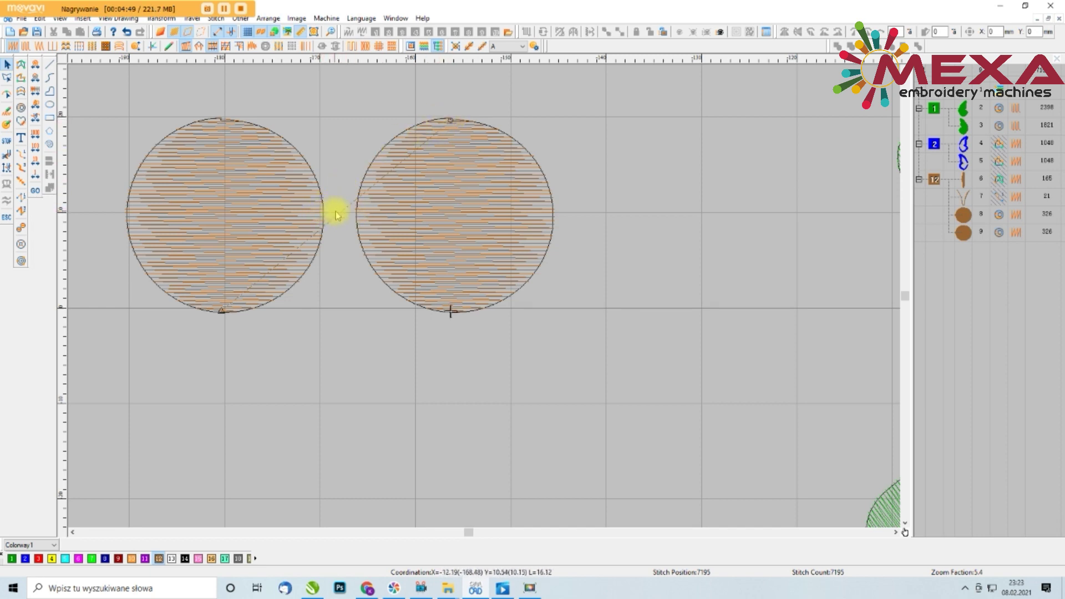
# - Move the left circle's stitch end point from its bottom to its right edge, facing the second circle, and apply it
pyautogui.click(322, 199)
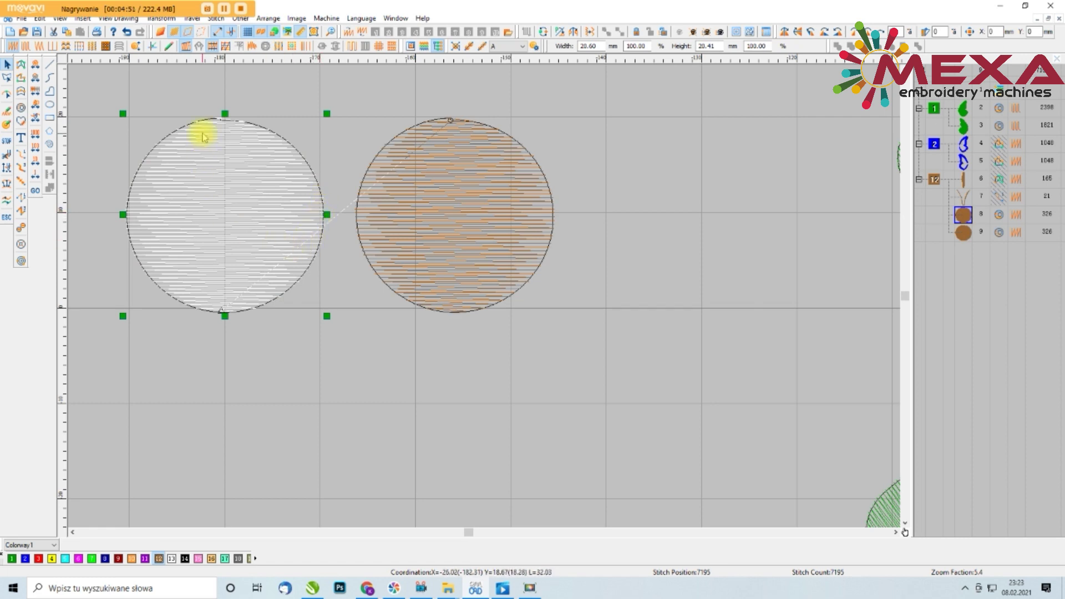
pyautogui.click(7, 96)
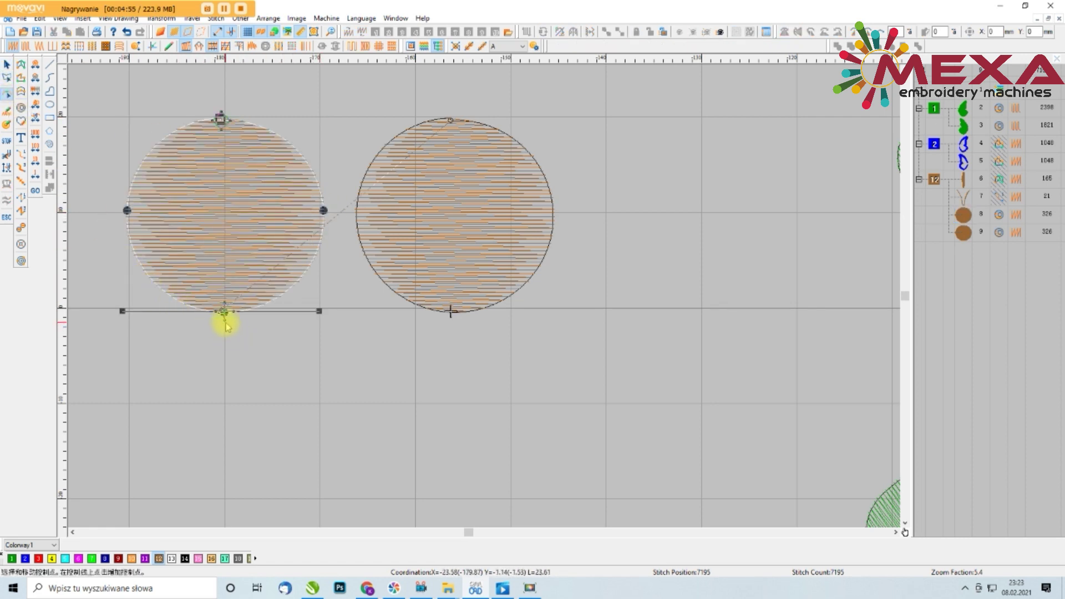
pyautogui.moveTo(224, 319); pyautogui.dragTo(329, 244)
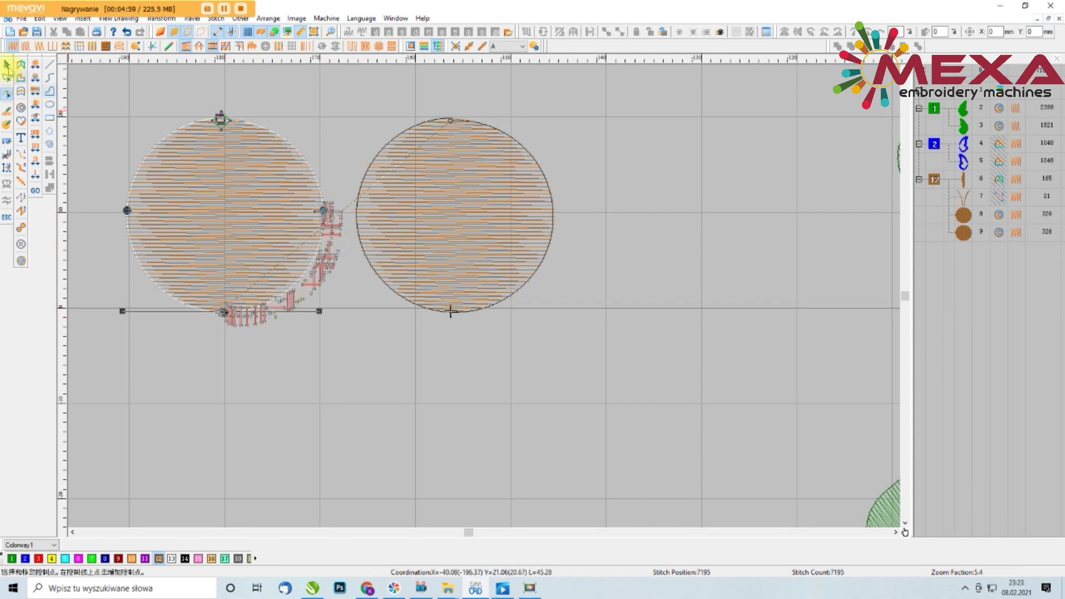
pyautogui.click(7, 64)
pyautogui.click(161, 118)
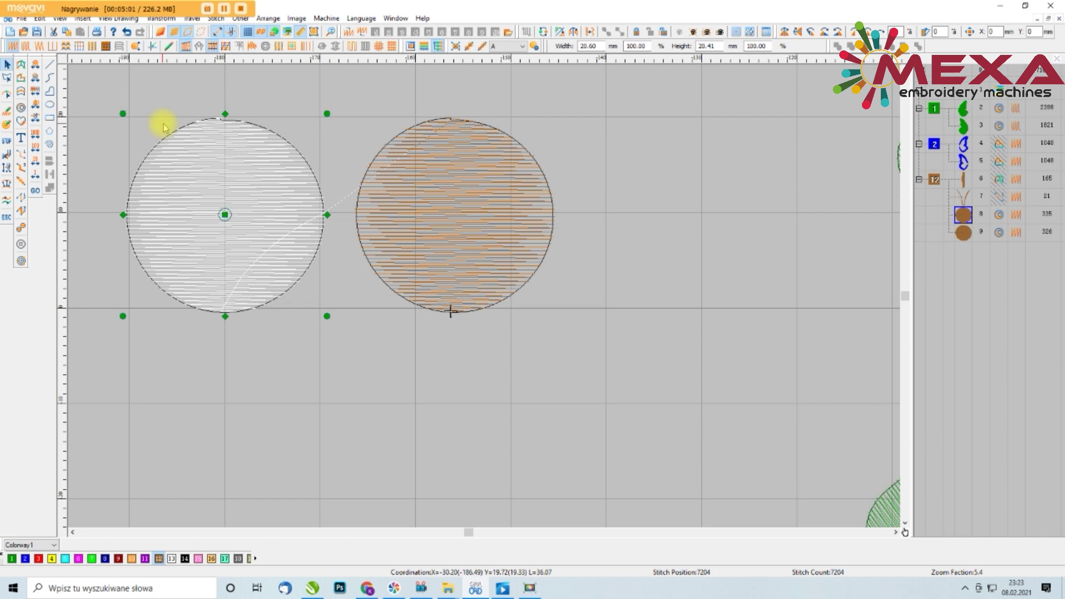
pyautogui.click(172, 86)
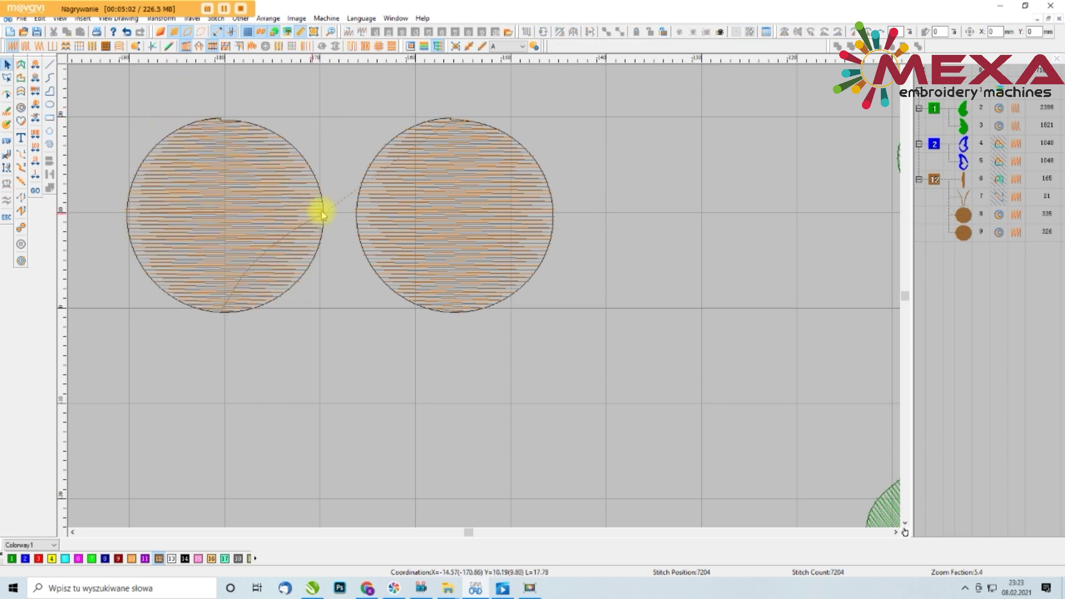
# - Move the right circle's stitch start point from its top to its left edge, facing the first circle, and apply it
pyautogui.click(358, 214)
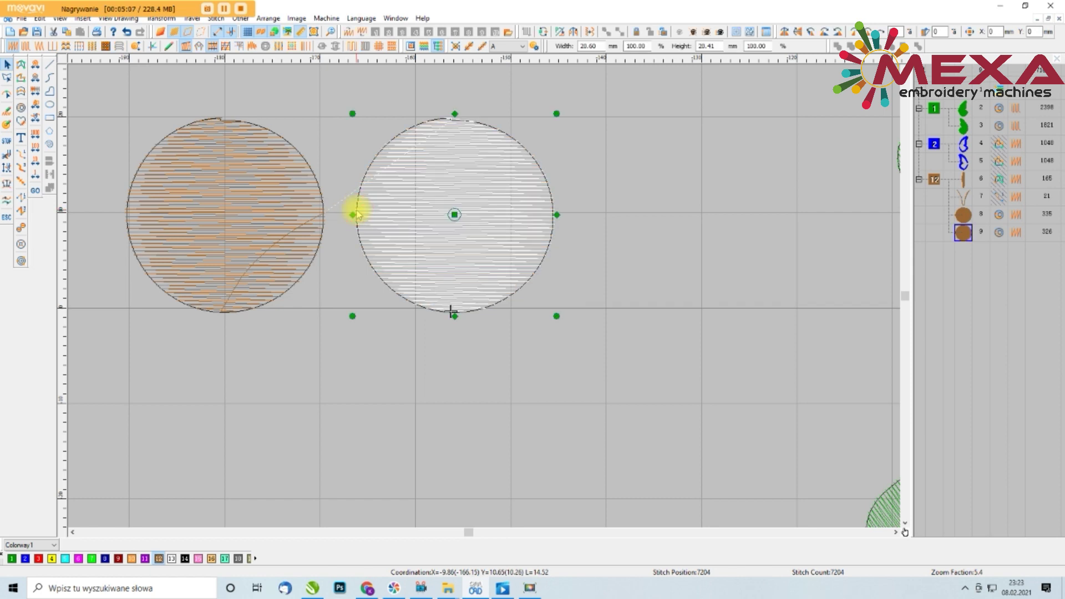
pyautogui.click(9, 96)
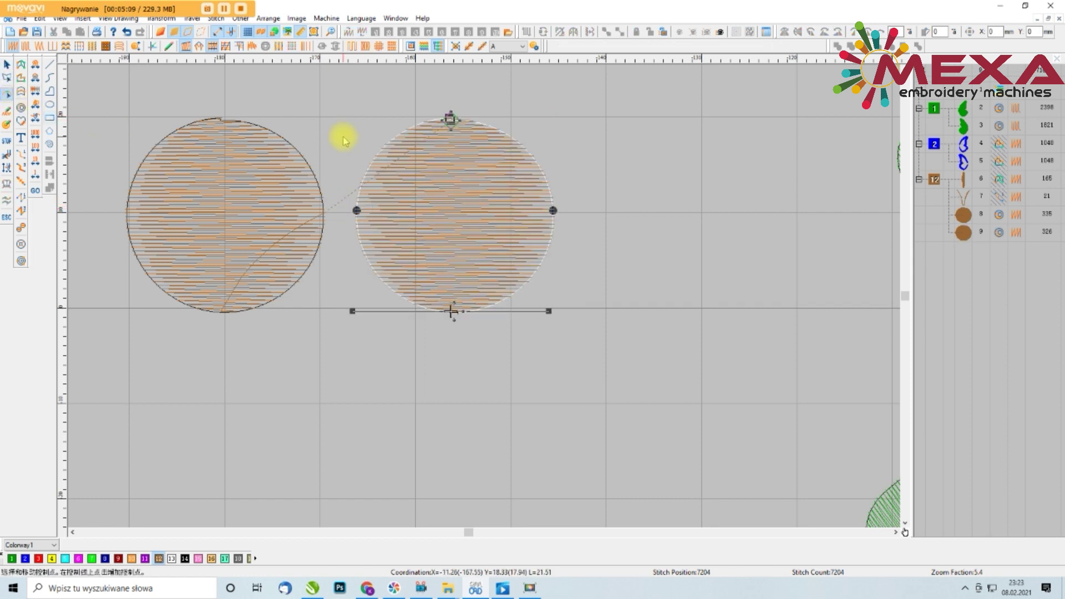
pyautogui.click(358, 211)
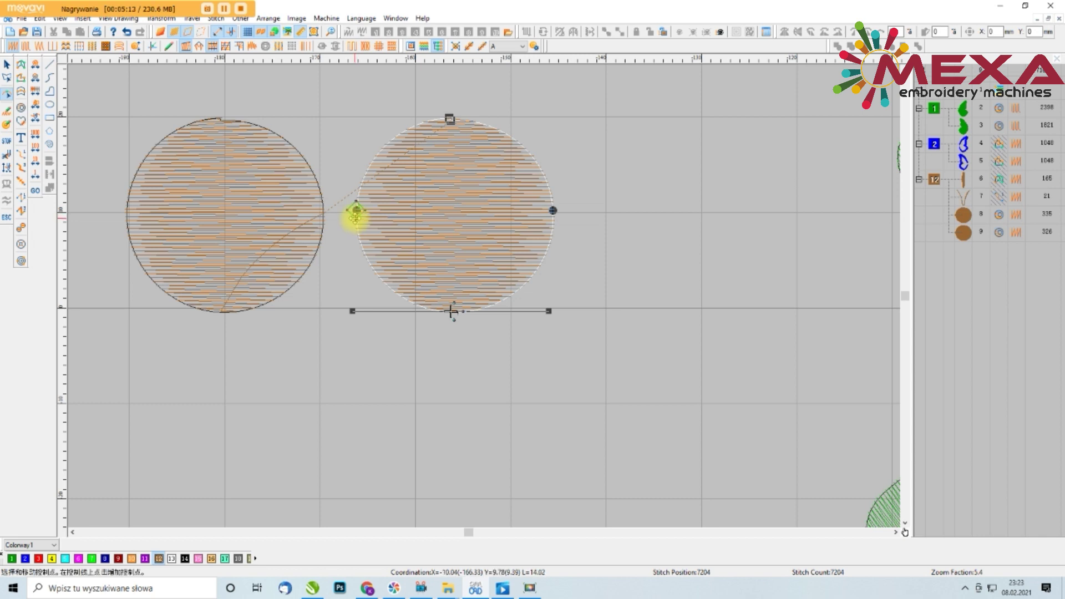
pyautogui.click(7, 64)
pyautogui.click(213, 96)
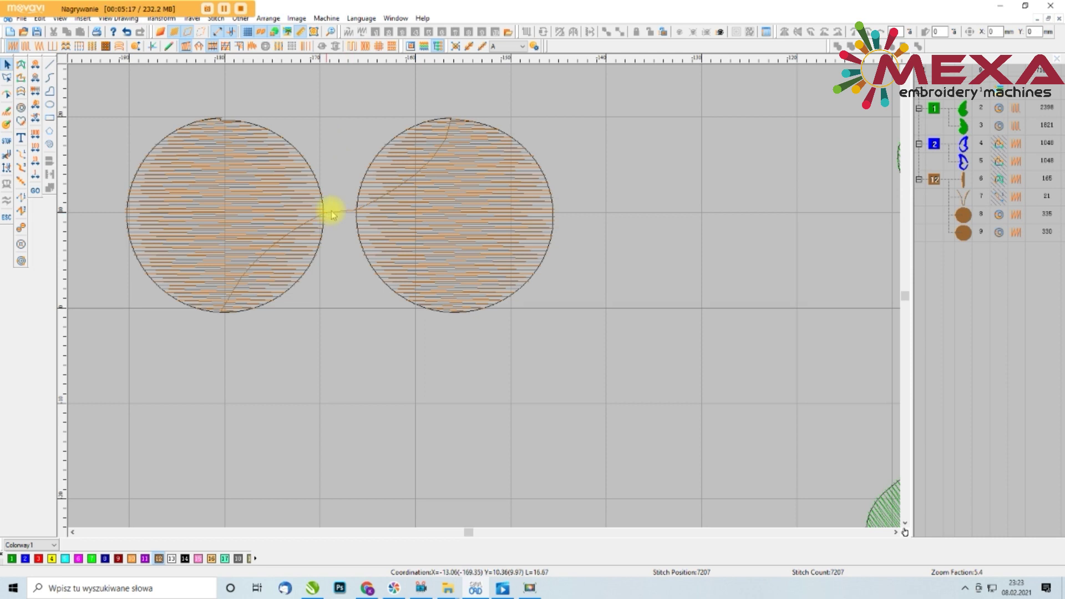
# - Preview the connecting stitch between the two circles in TrueView and return to the plain stitch display
pyautogui.click(160, 31)
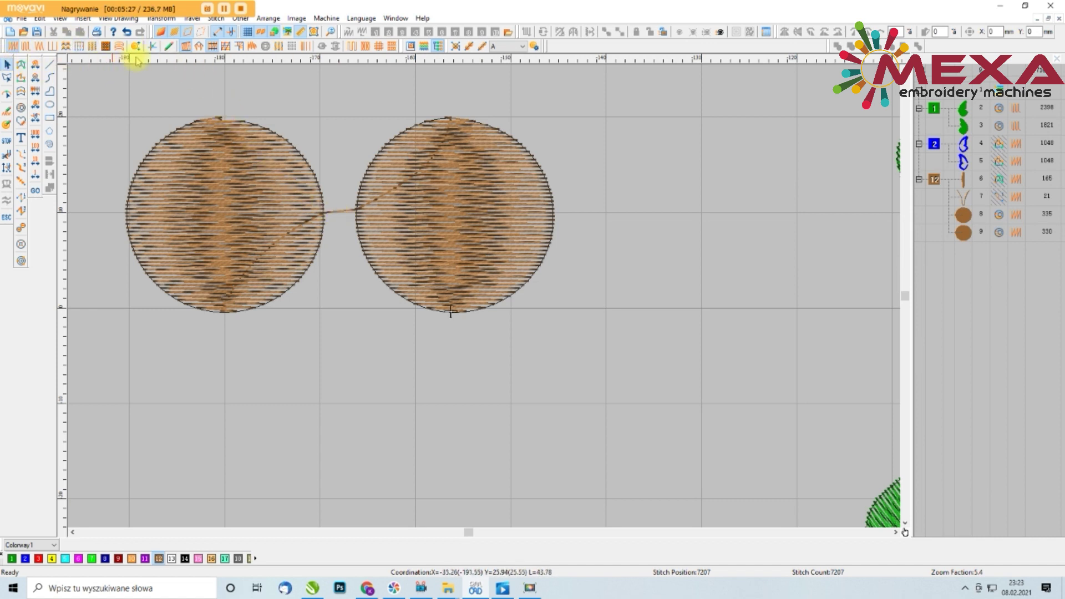
pyautogui.click(162, 32)
# - Open the connector settings in the left circle's object properties, with the dialog moved clear of both circles
pyautogui.click(279, 139)
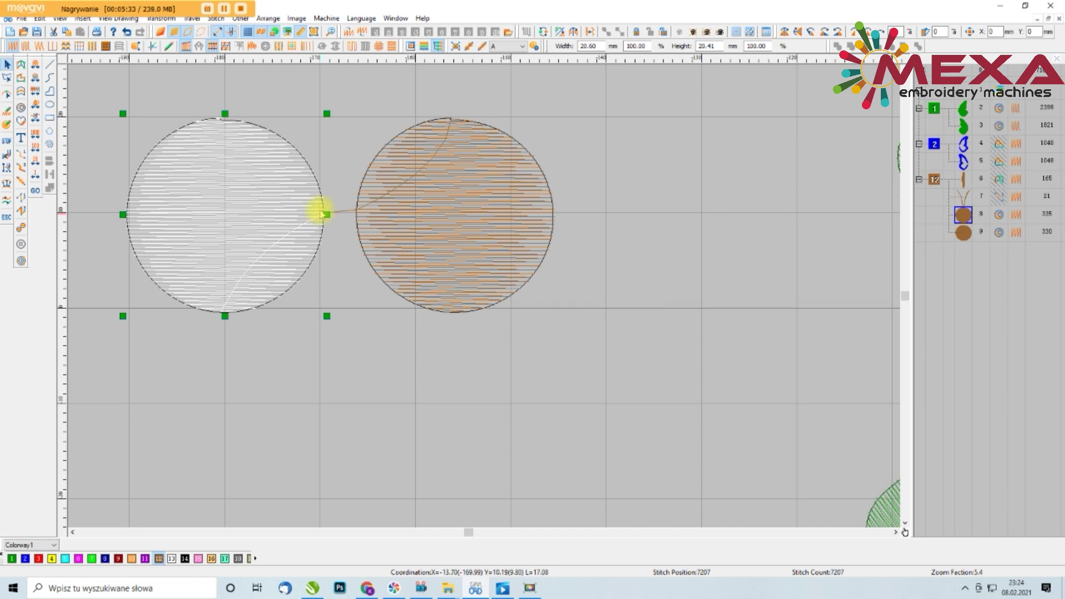
pyautogui.rightClick(295, 209)
pyautogui.click(327, 214)
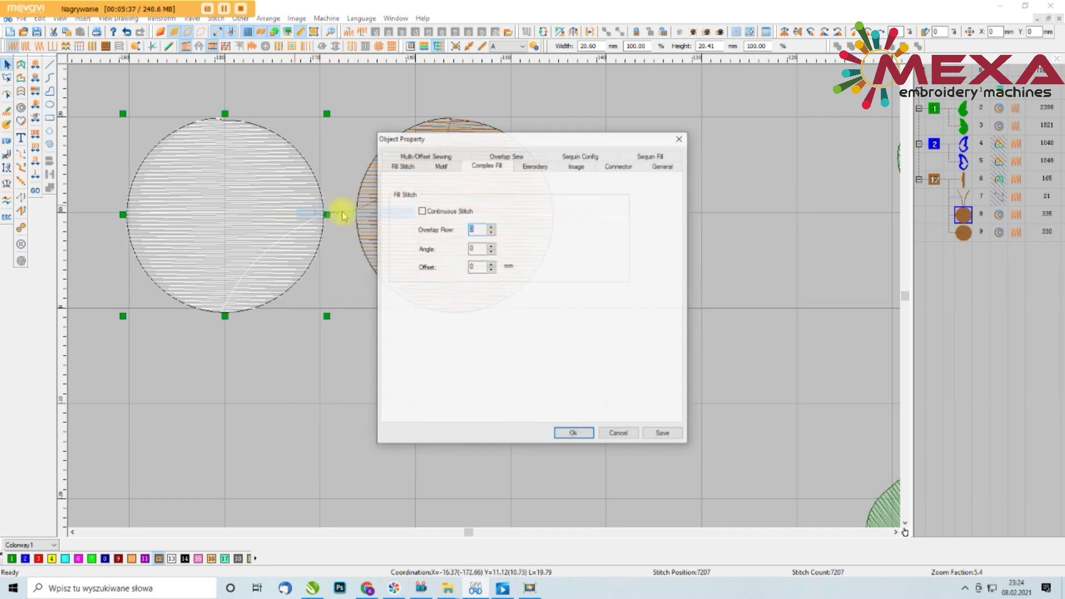
pyautogui.moveTo(505, 138); pyautogui.dragTo(699, 125)
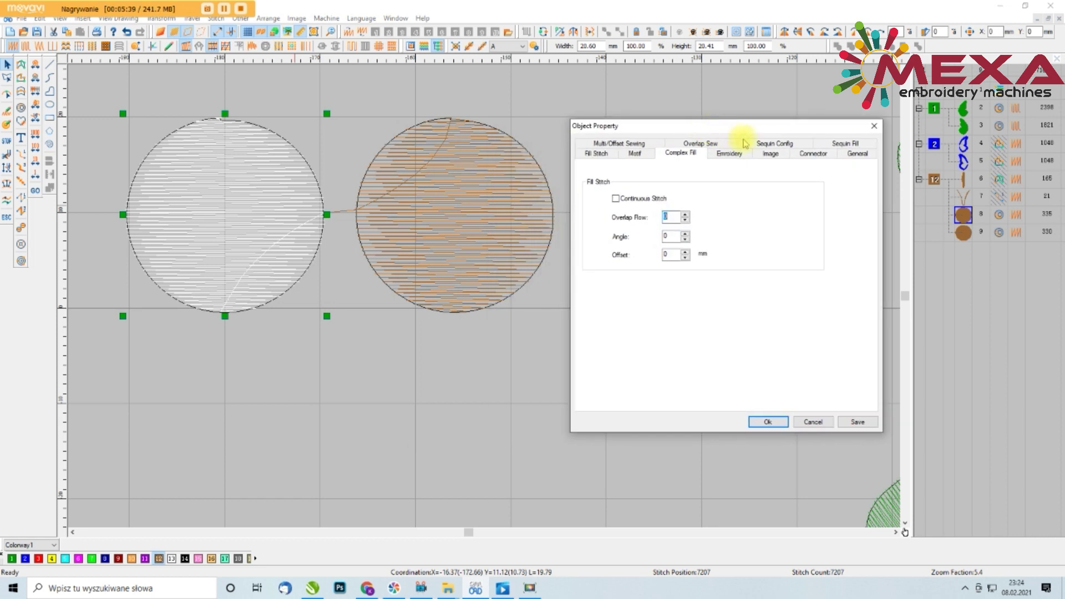
pyautogui.click(824, 158)
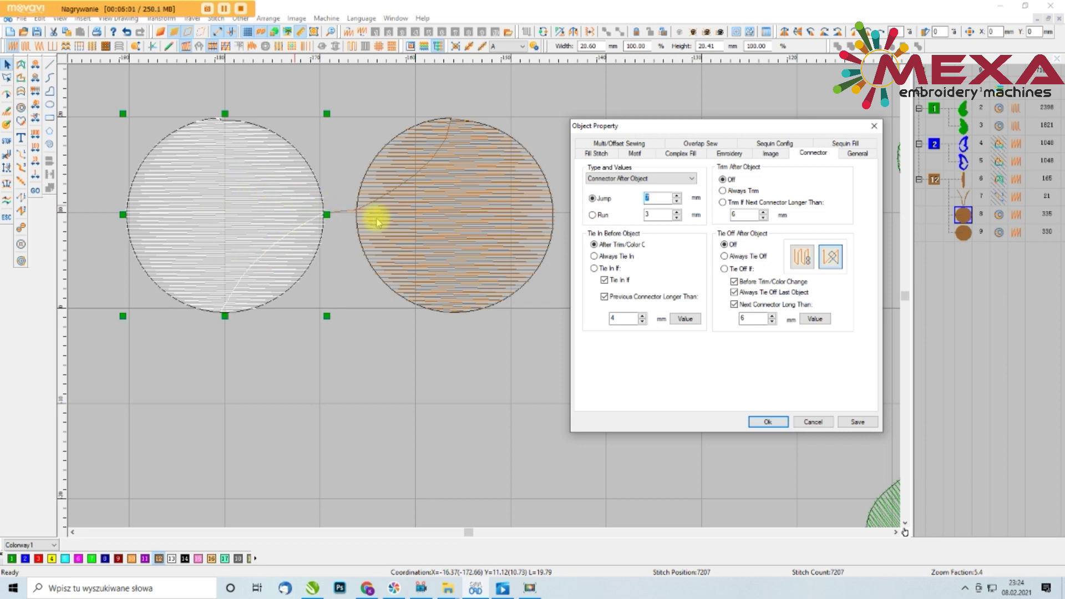
# - Review the connector placement options for the left circle and try the Run connector before returning to Jump
pyautogui.click(630, 182)
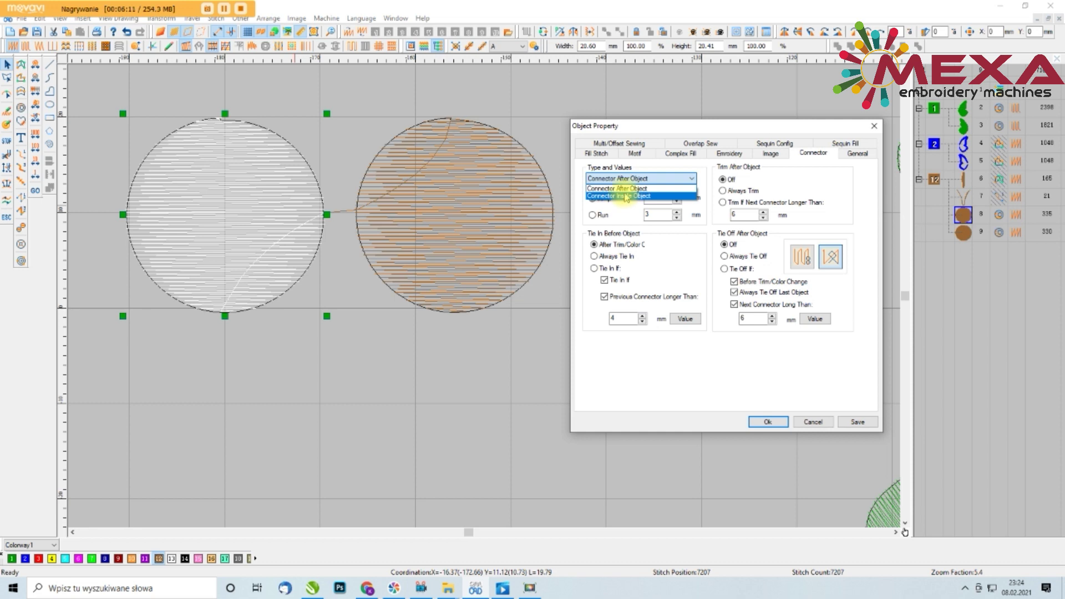
pyautogui.click(616, 188)
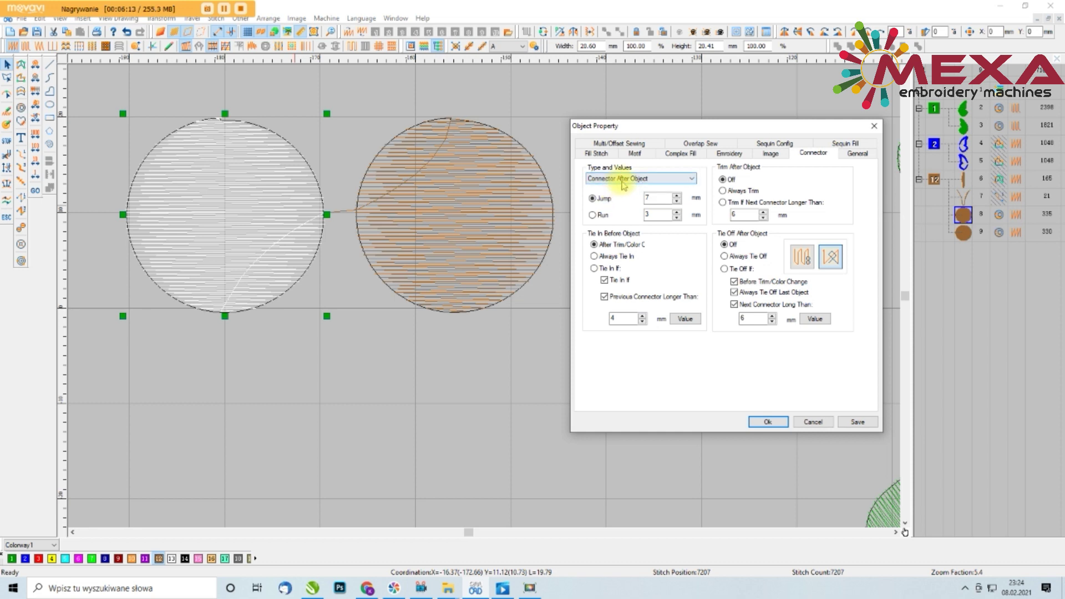
pyautogui.click(628, 181)
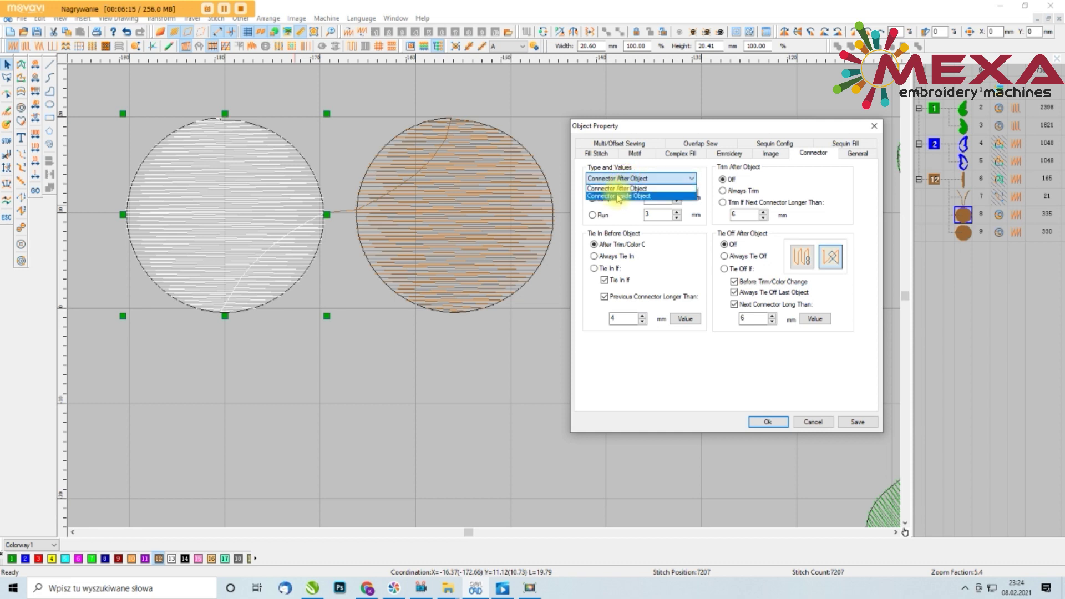
pyautogui.click(635, 188)
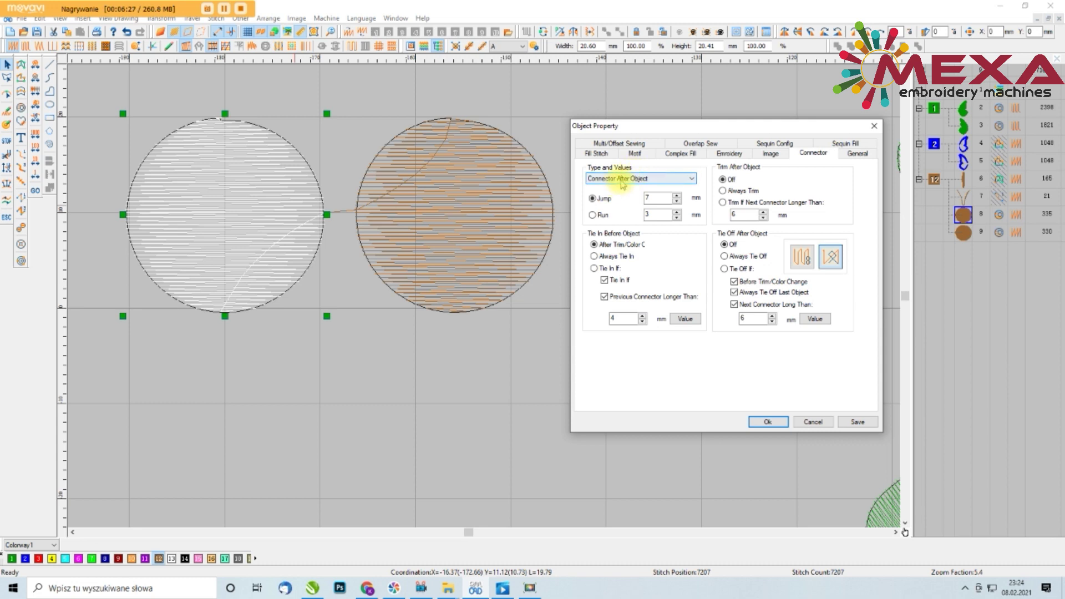
pyautogui.click(303, 186)
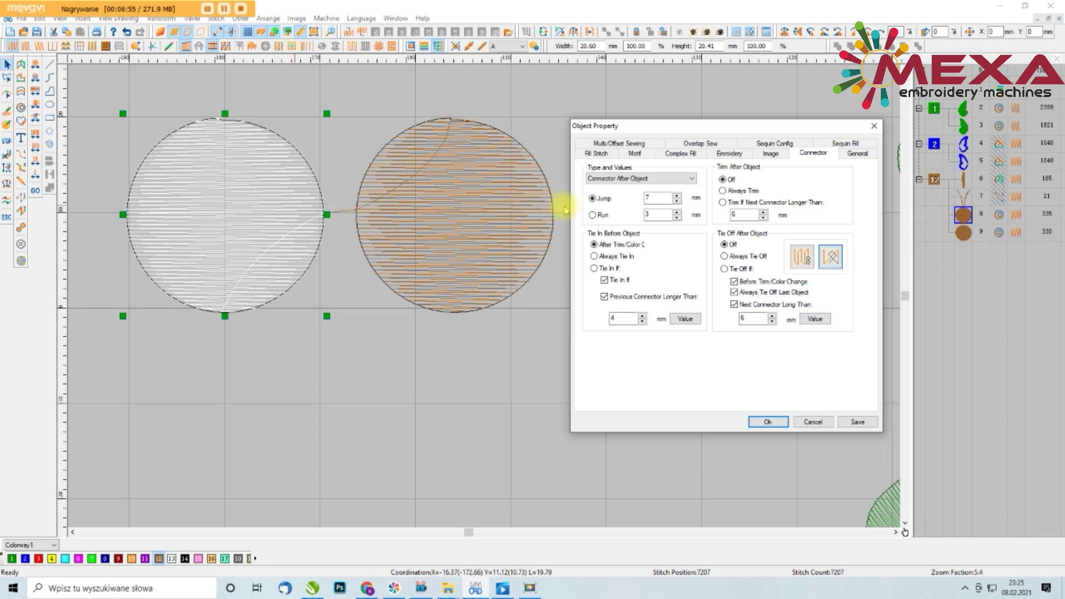
pyautogui.click(593, 215)
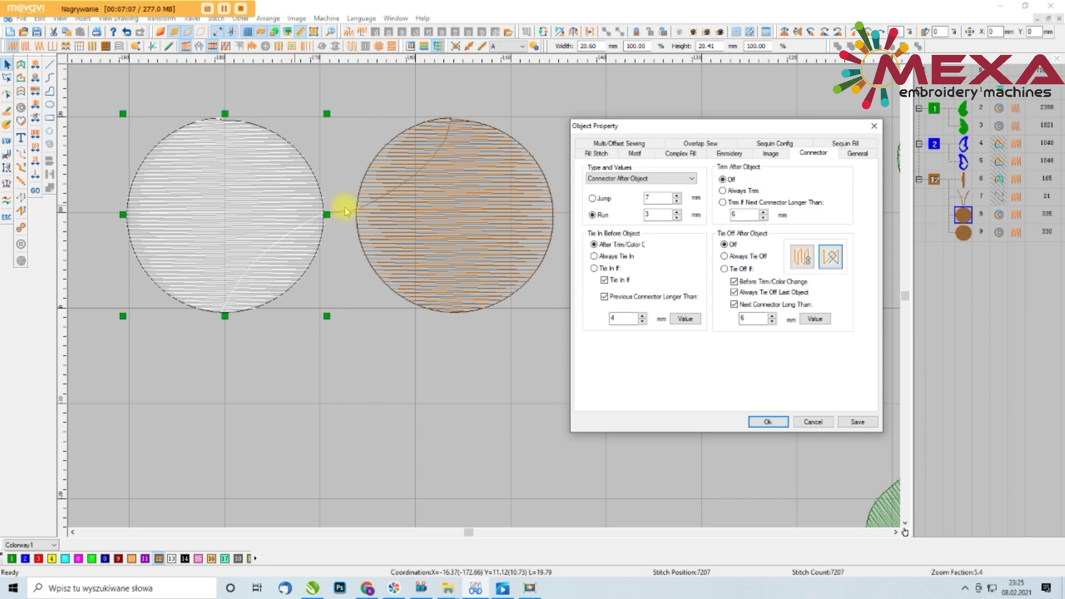
pyautogui.click(592, 198)
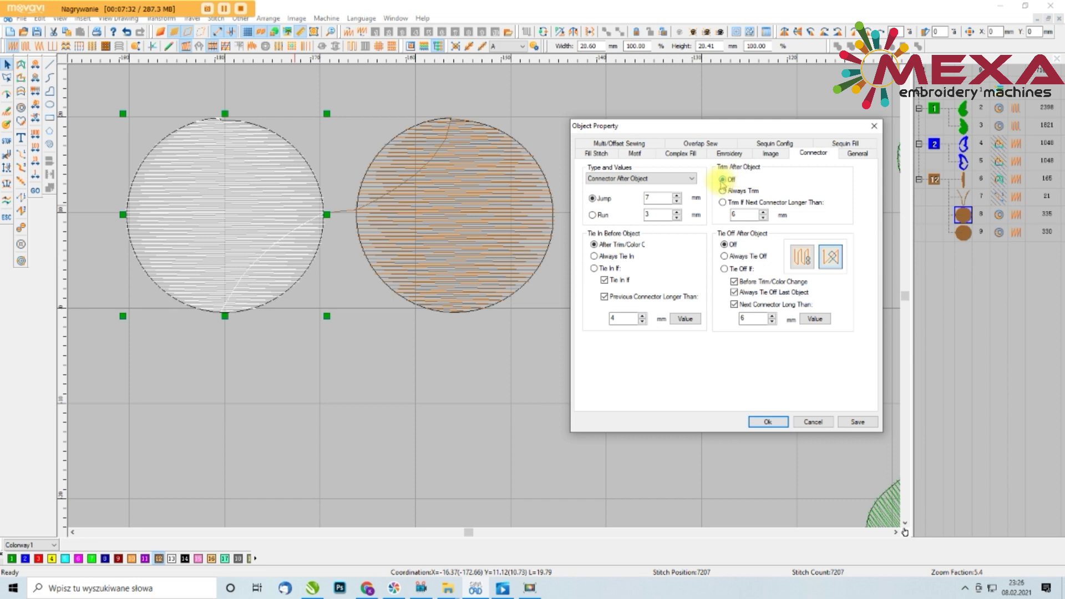
# - Set the left circle's trim after object to Always Trim and apply the properties
pyautogui.click(383, 119)
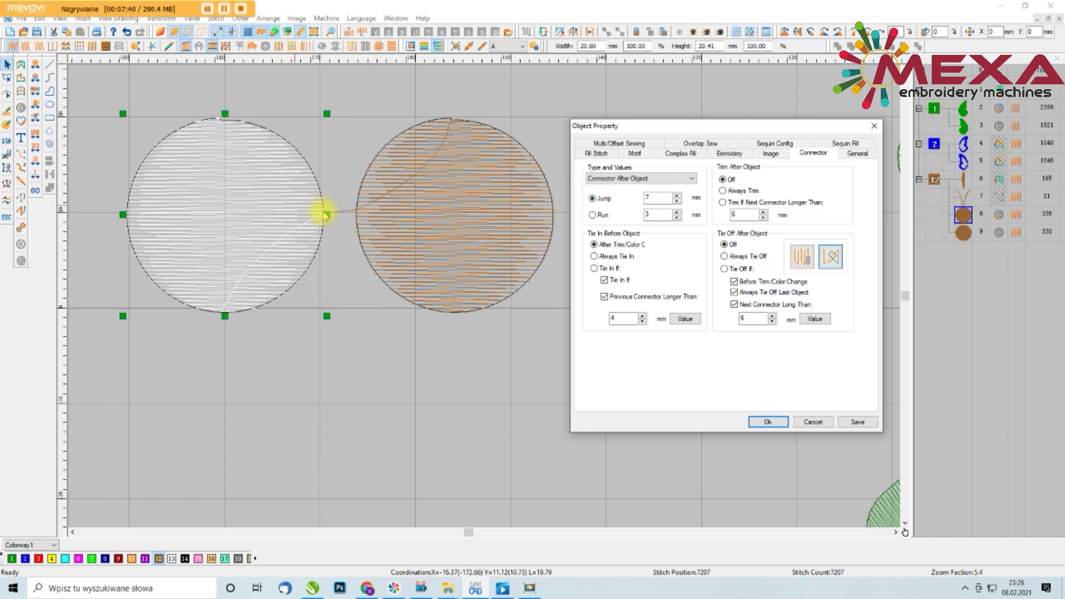
pyautogui.click(722, 192)
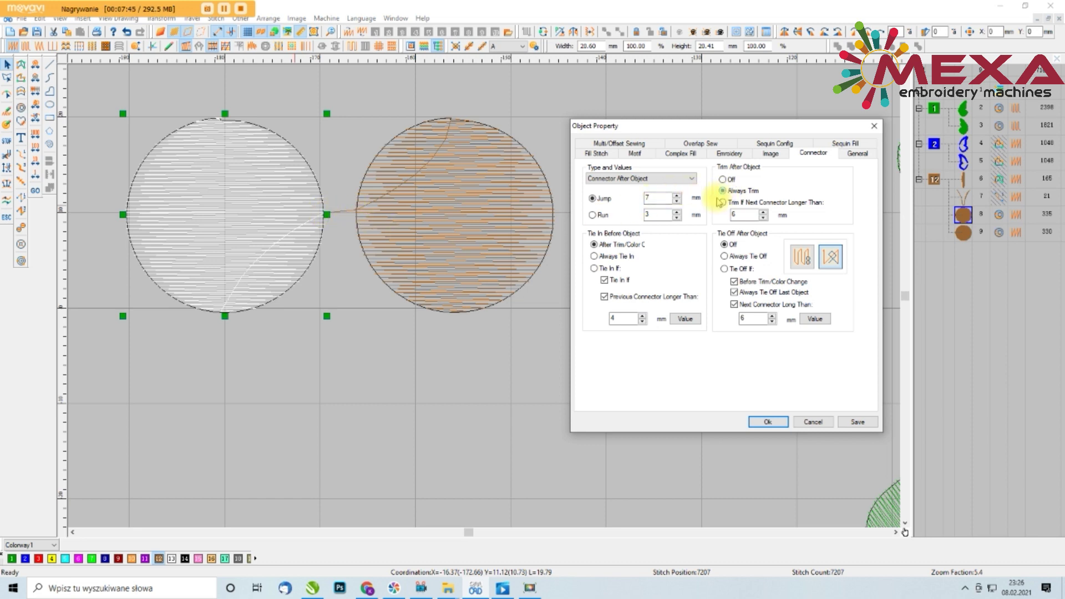
pyautogui.click(770, 425)
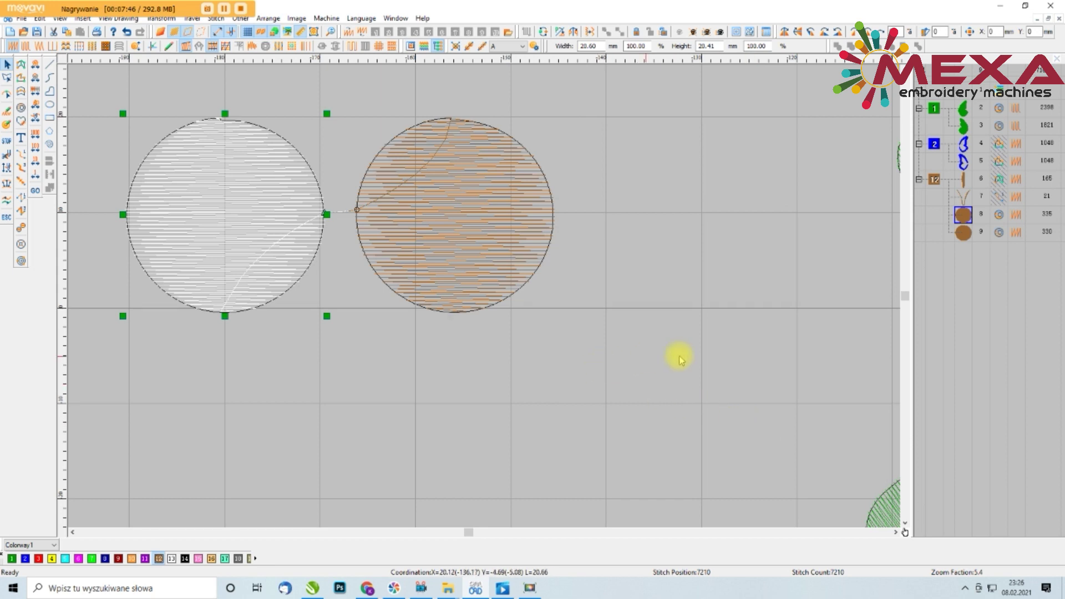
# - Examine the end and start markers of the trimmed connector between the two circles
pyautogui.click(708, 311)
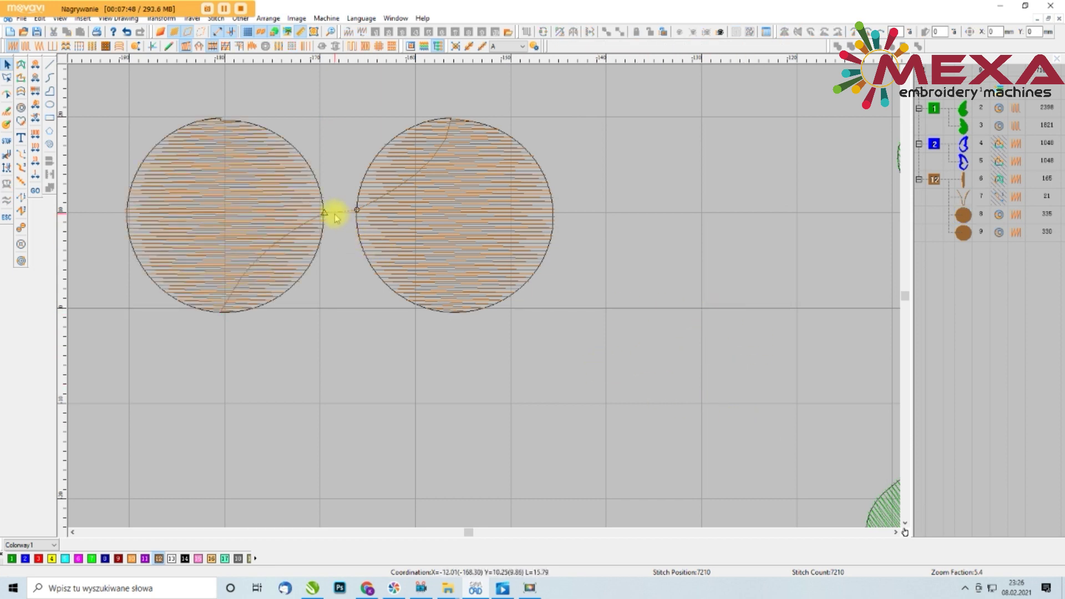
pyautogui.scroll(3, 336, 216)
pyautogui.scroll(1, 313, 212)
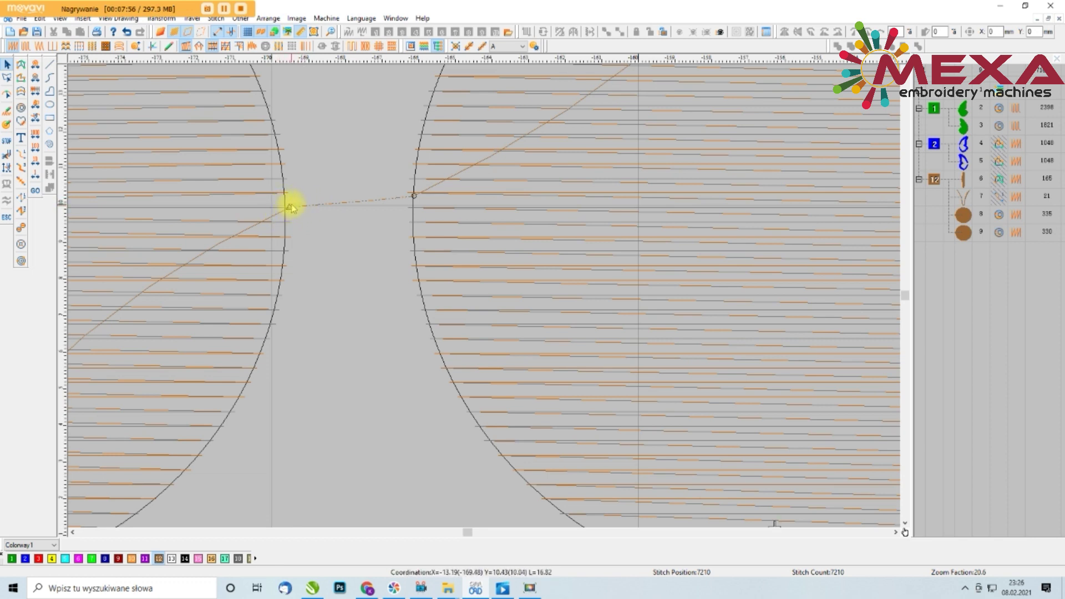
pyautogui.click(289, 206)
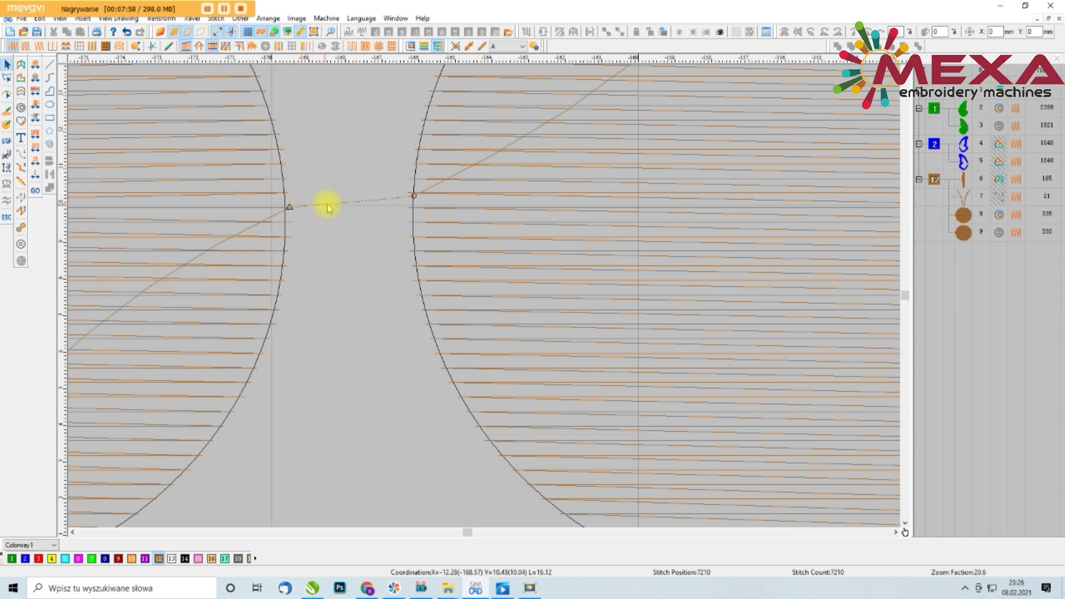
pyautogui.click(413, 196)
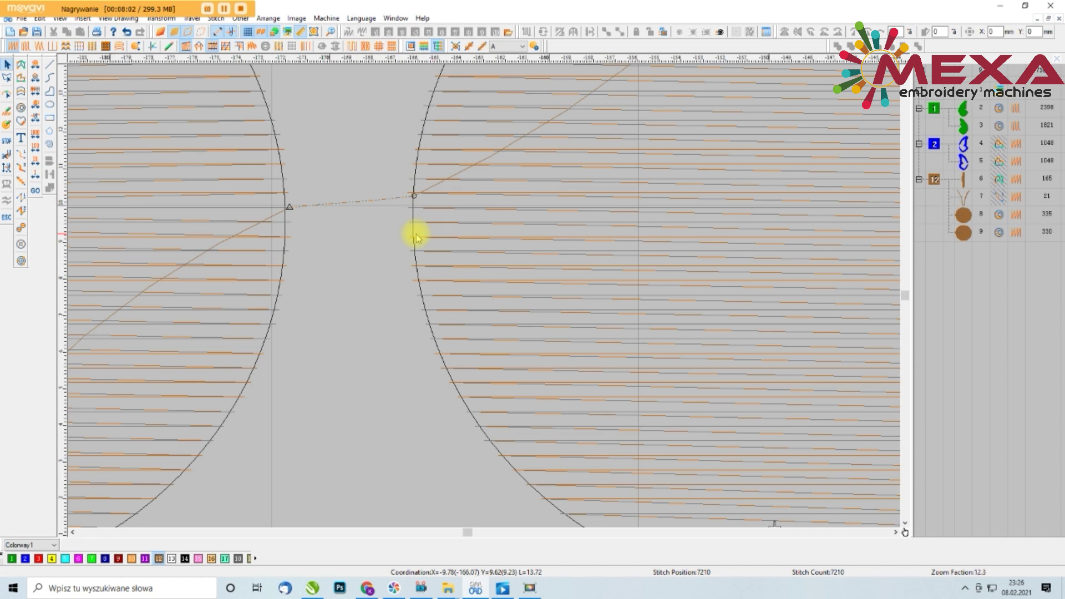
# - Set the left circle's trim after object to trim only if the next connector is longer than 2 mm
pyautogui.scroll(-5, 416, 237)
pyautogui.click(374, 226)
pyautogui.rightClick(374, 225)
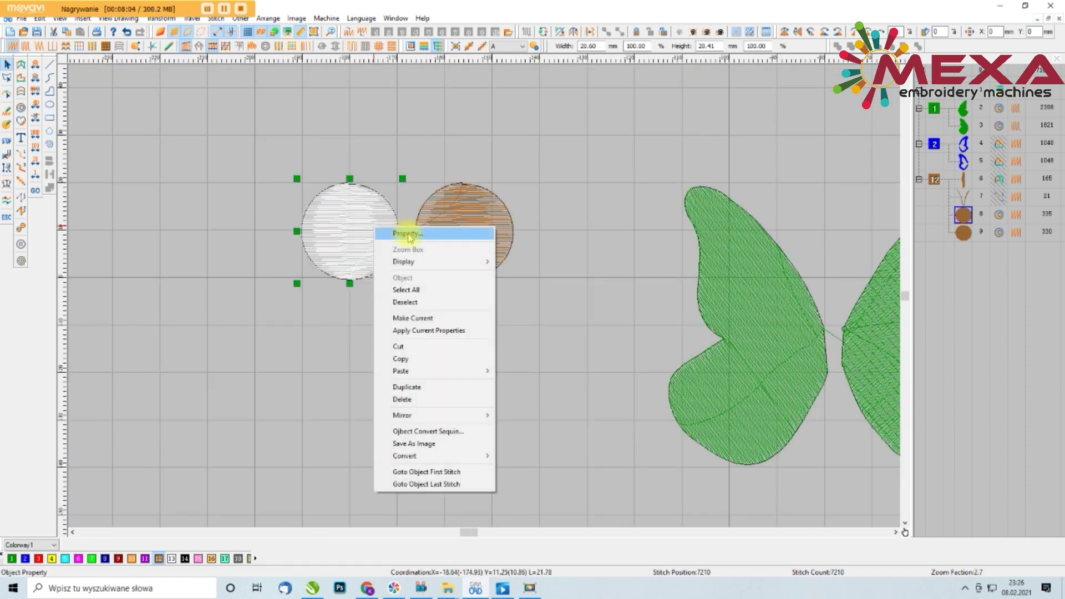
pyautogui.click(409, 234)
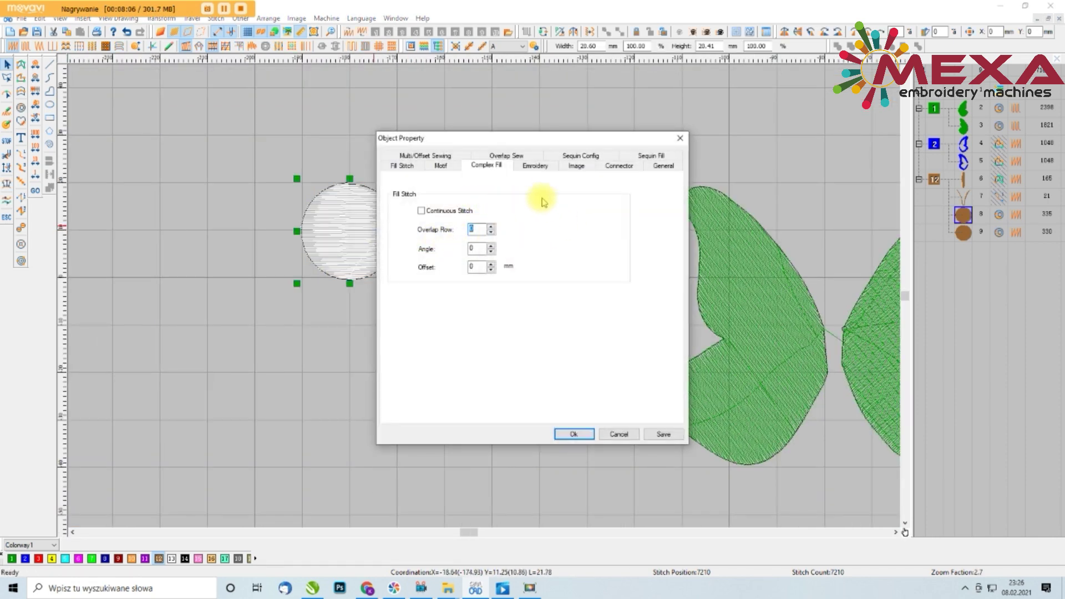
pyautogui.click(619, 166)
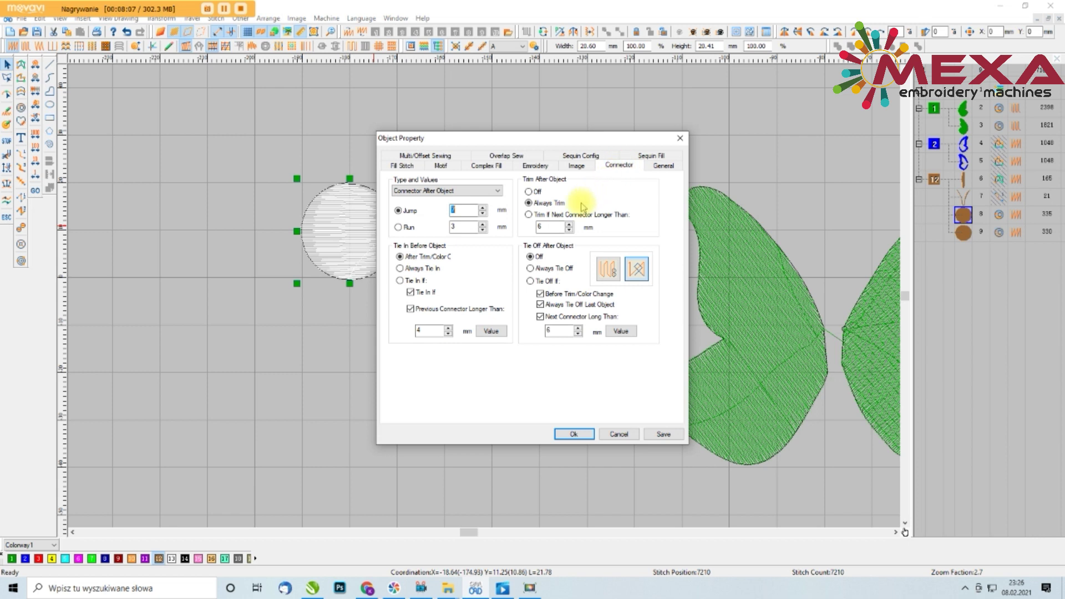
pyautogui.click(528, 216)
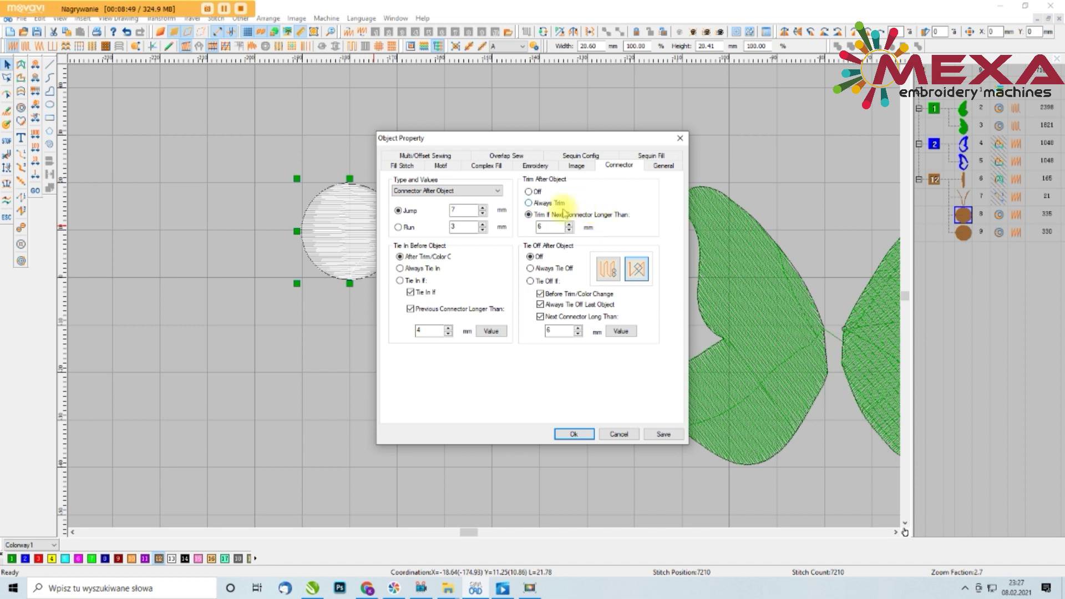
pyautogui.doubleClick(544, 227)
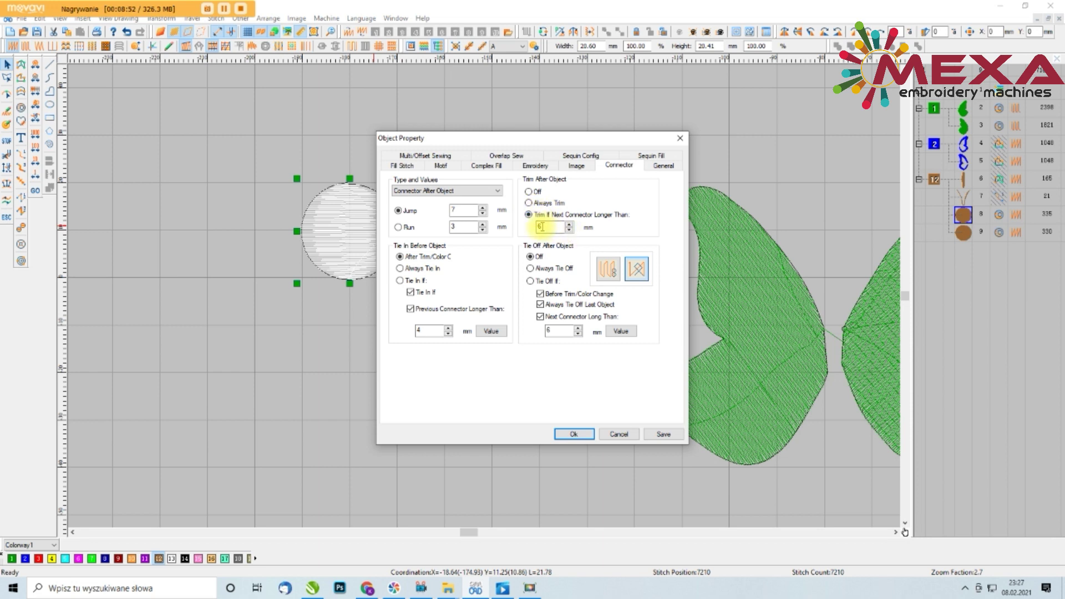
pyautogui.write('2')
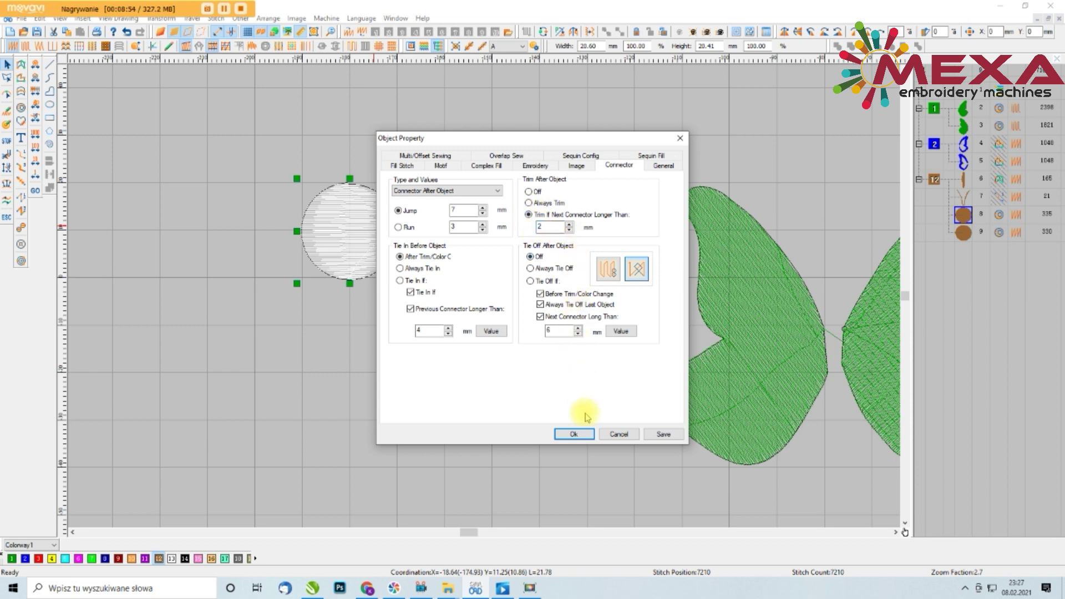
pyautogui.click(573, 434)
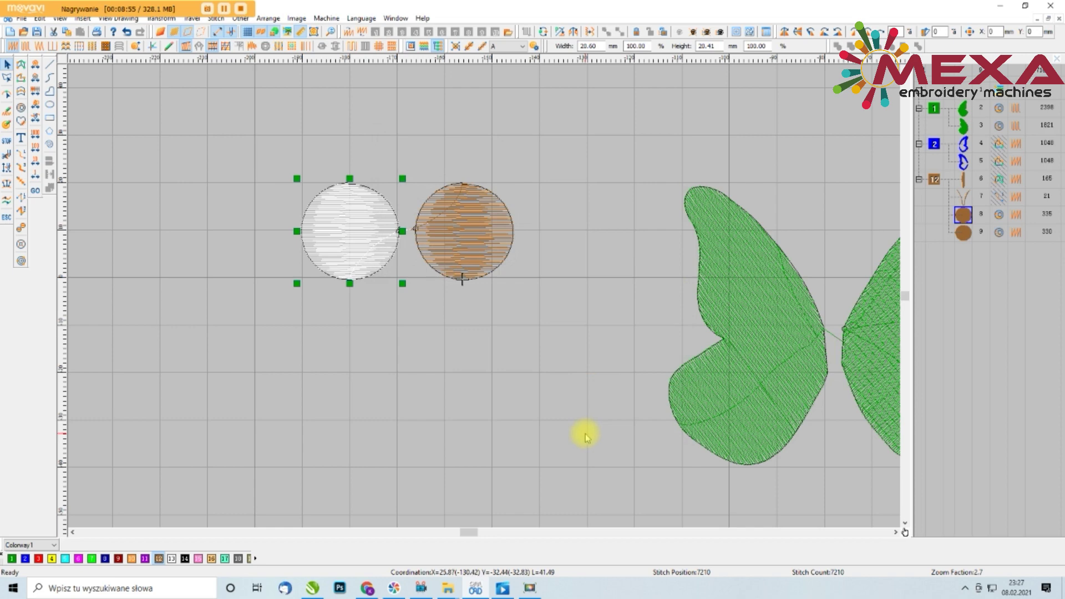
# - Nudge the left circle toward the right one until the connector falls within the 2 mm trim limit
pyautogui.click(432, 143)
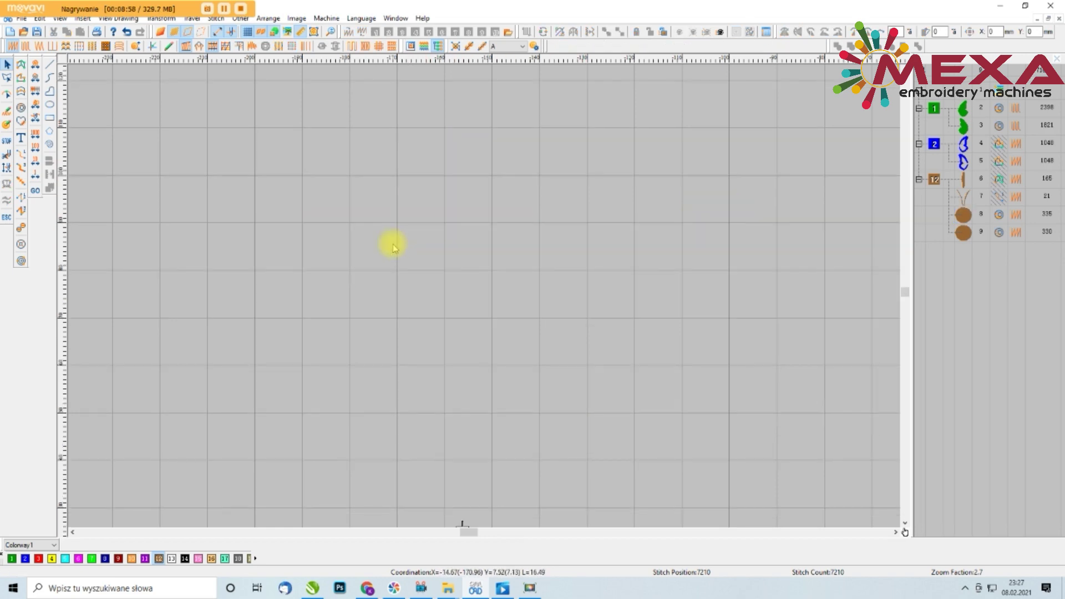
pyautogui.scroll(2, 393, 260)
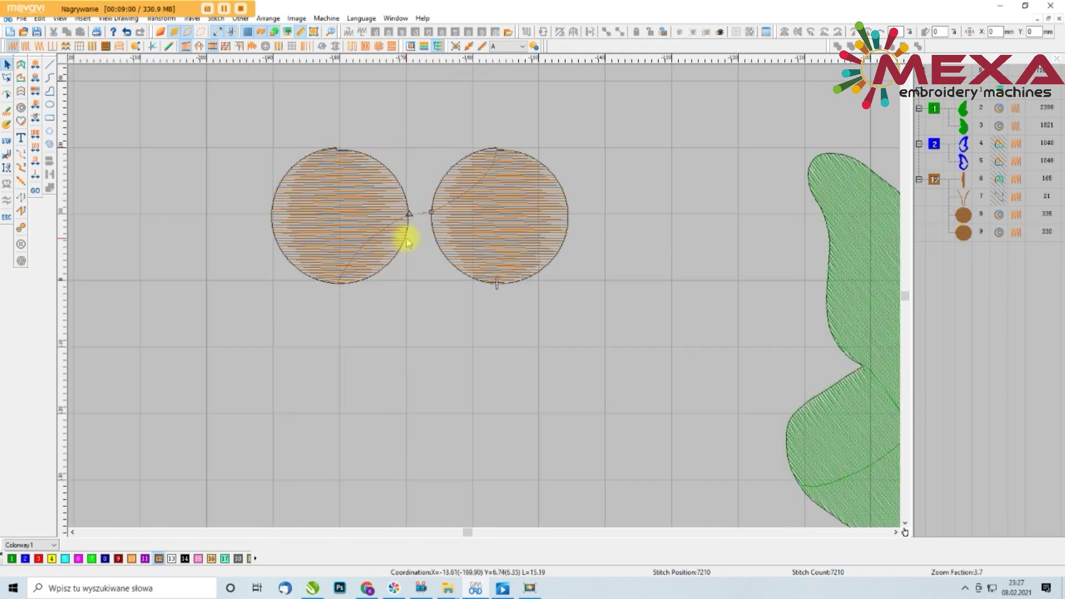
pyautogui.click(405, 205)
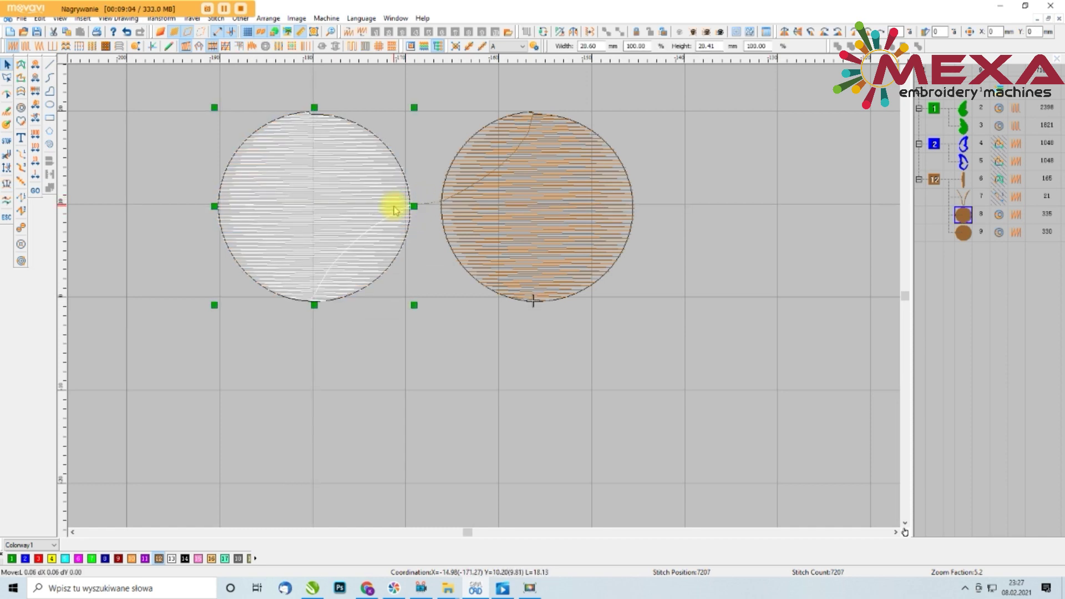
pyautogui.press('Right')
pyautogui.press('Right')
pyautogui.press('Right')
pyautogui.press('Right')
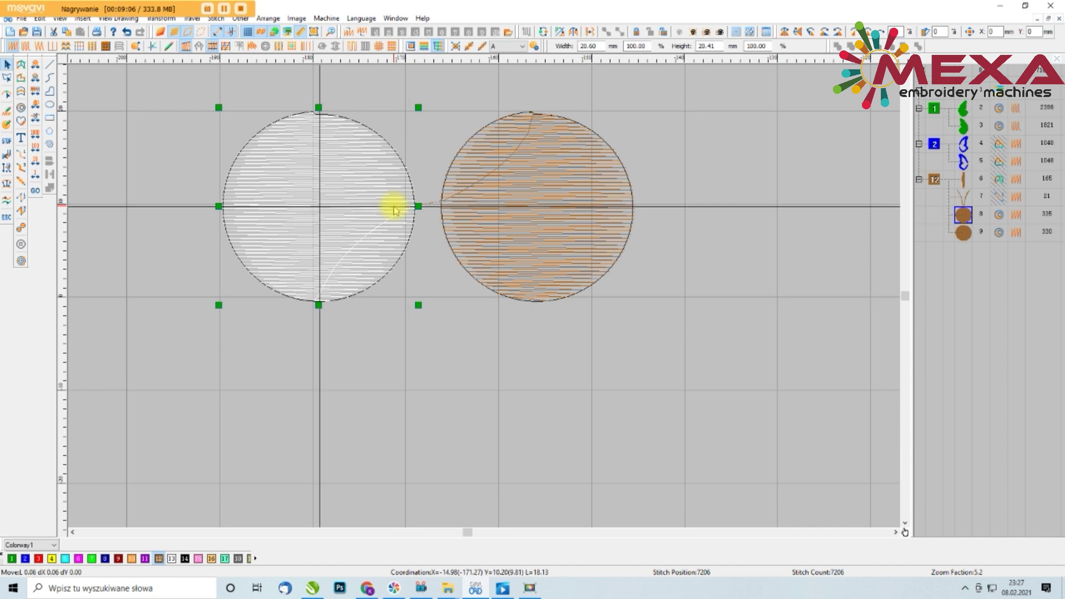
pyautogui.press('Right')
pyautogui.press('Right')
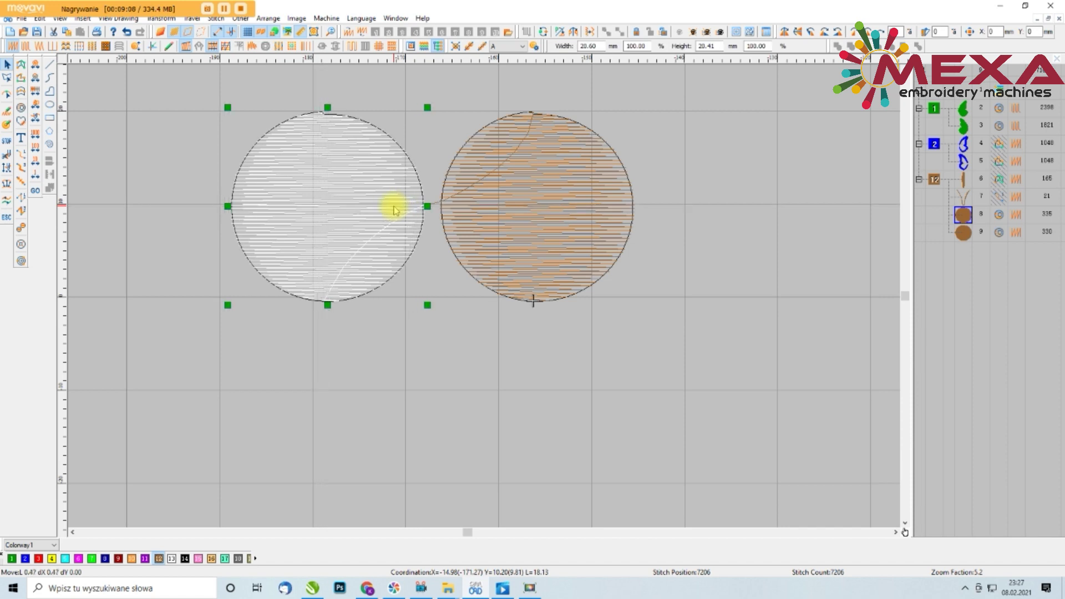
pyautogui.press('Right')
pyautogui.click(469, 335)
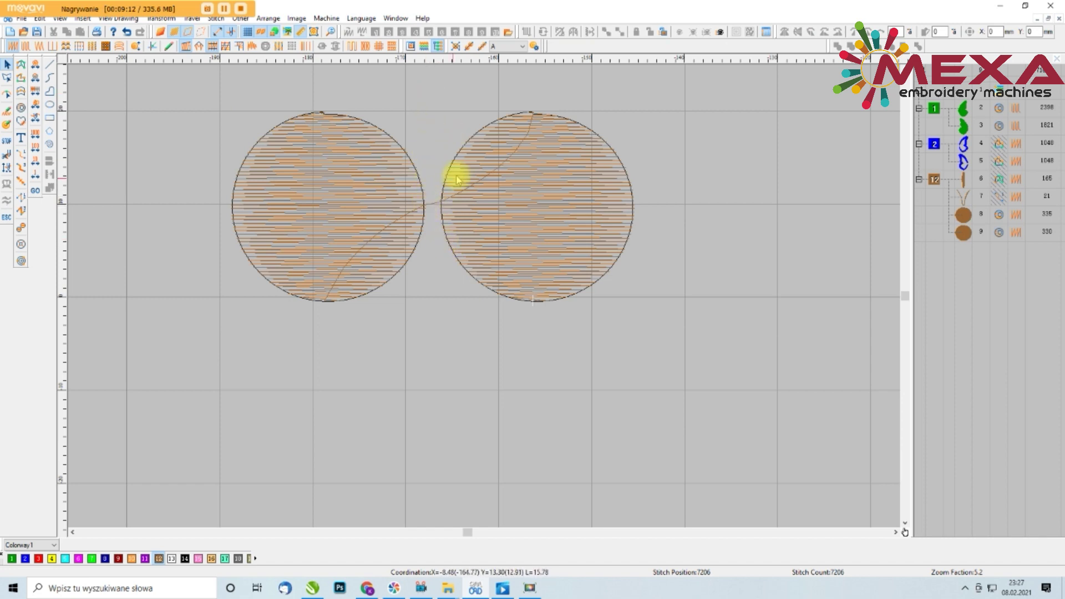
# - Compare the connector in TrueView while nudging the left circle away from and back toward the right one, then restore the plain stitch display
pyautogui.click(160, 32)
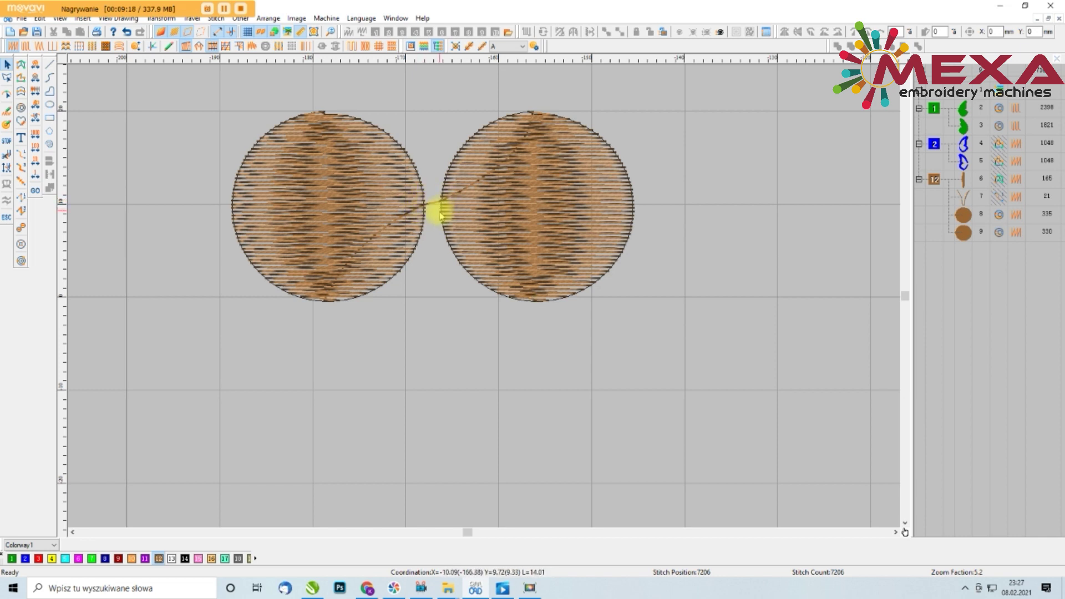
pyautogui.click(411, 236)
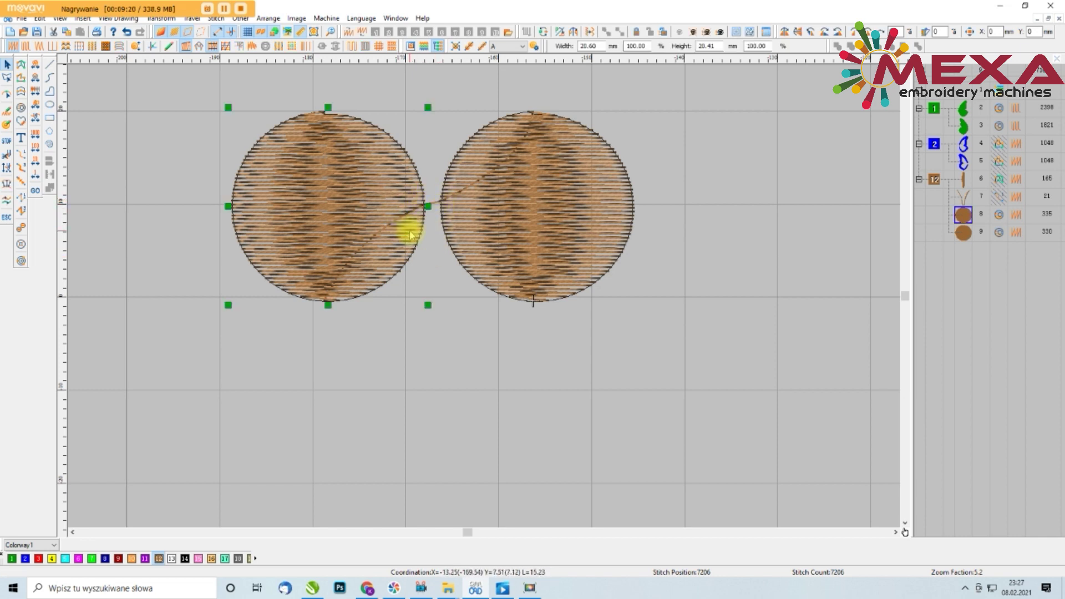
pyautogui.press('Left')
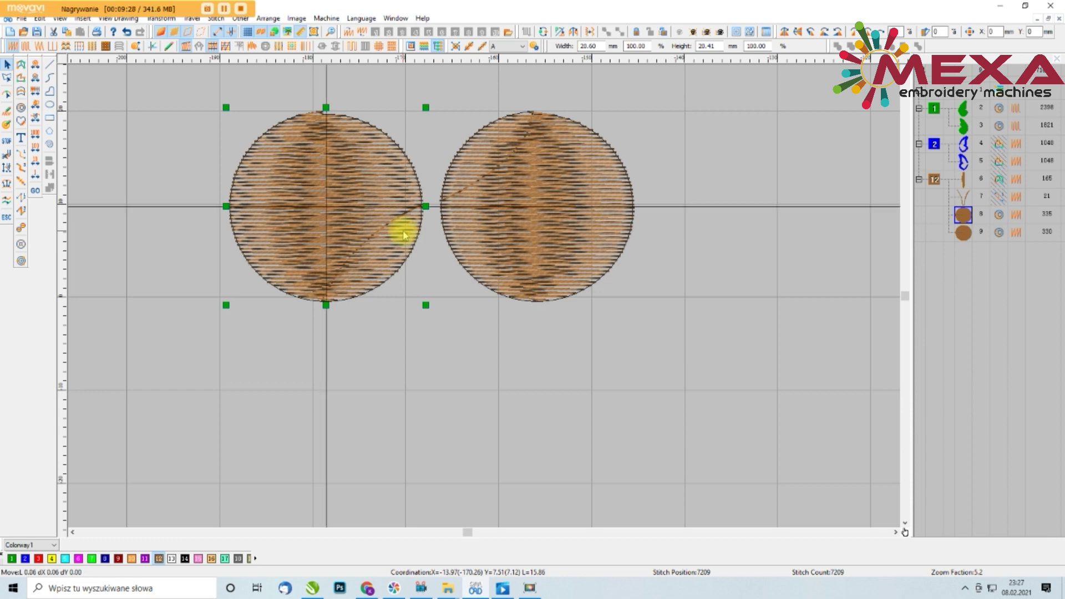
pyautogui.press('Right')
pyautogui.press('Right')
pyautogui.press('Right')
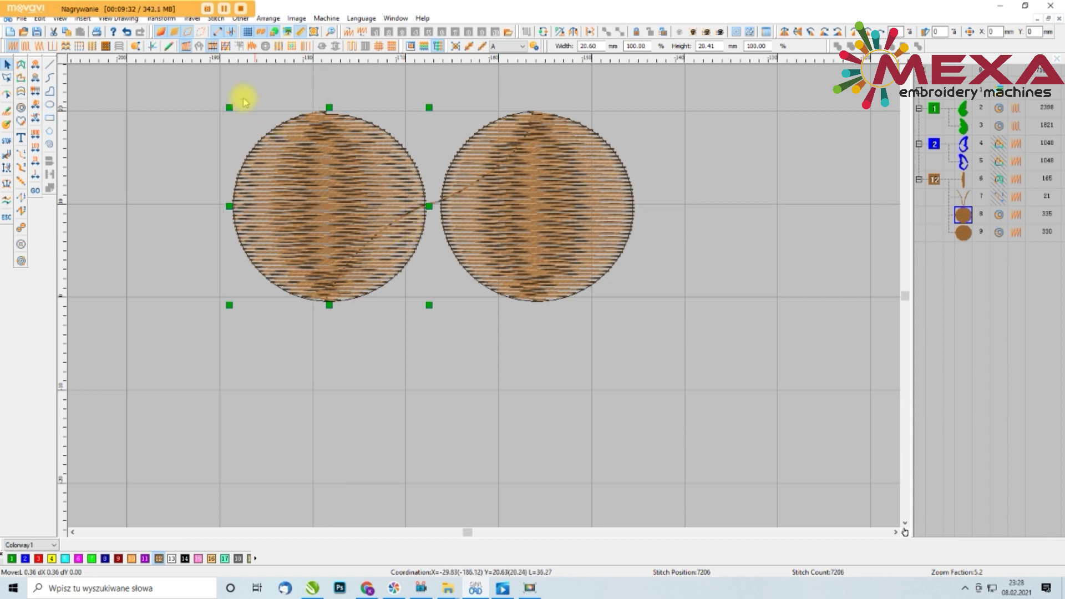
pyautogui.click(161, 32)
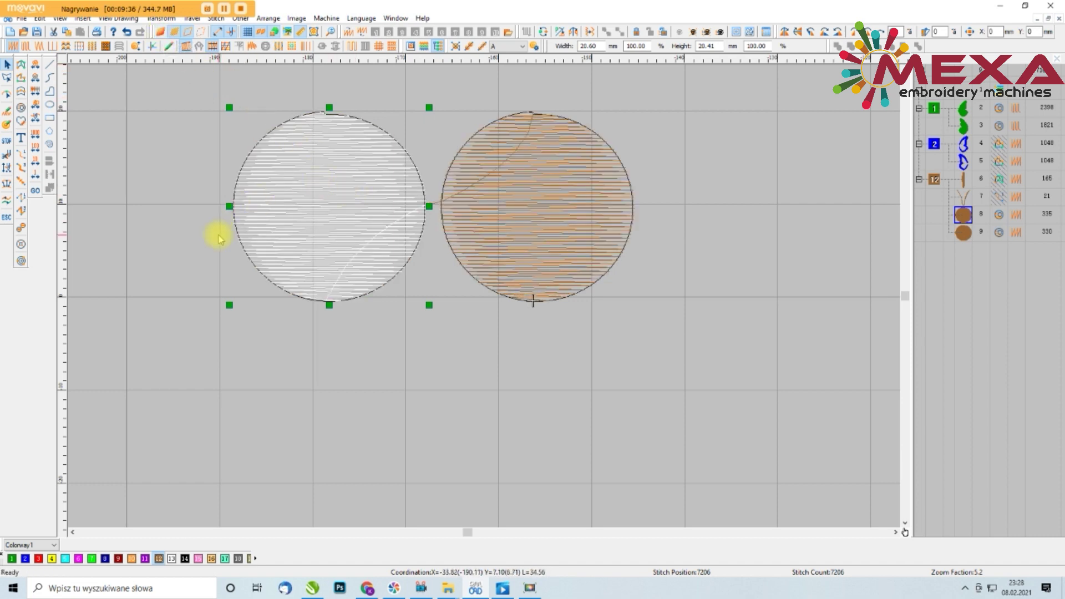
# - Nudge the left circle away from the right one to check the trim markers, and move it back
pyautogui.press('Left')
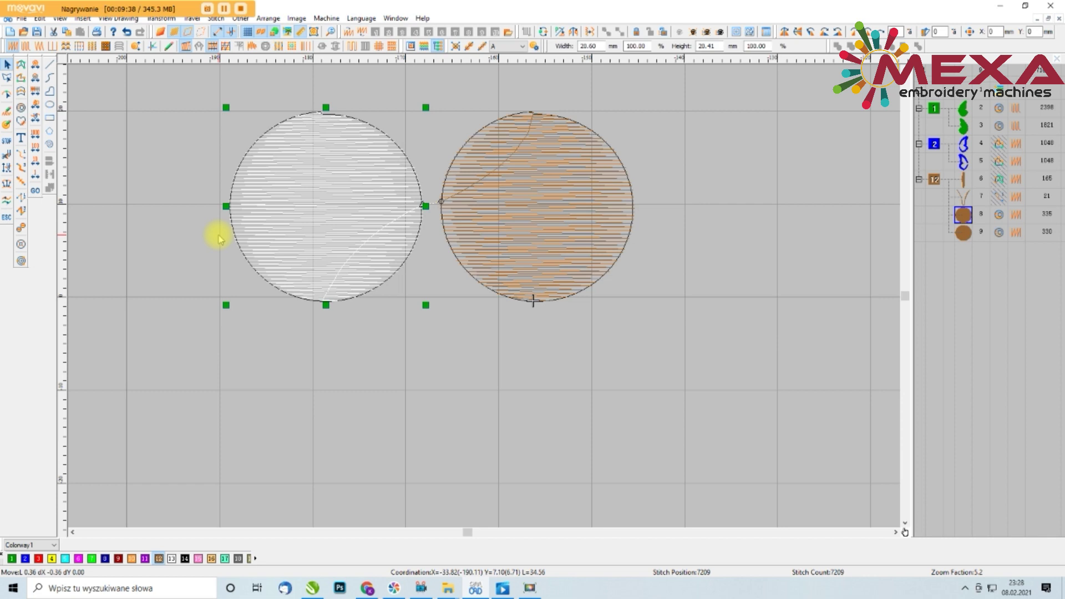
pyautogui.click(436, 271)
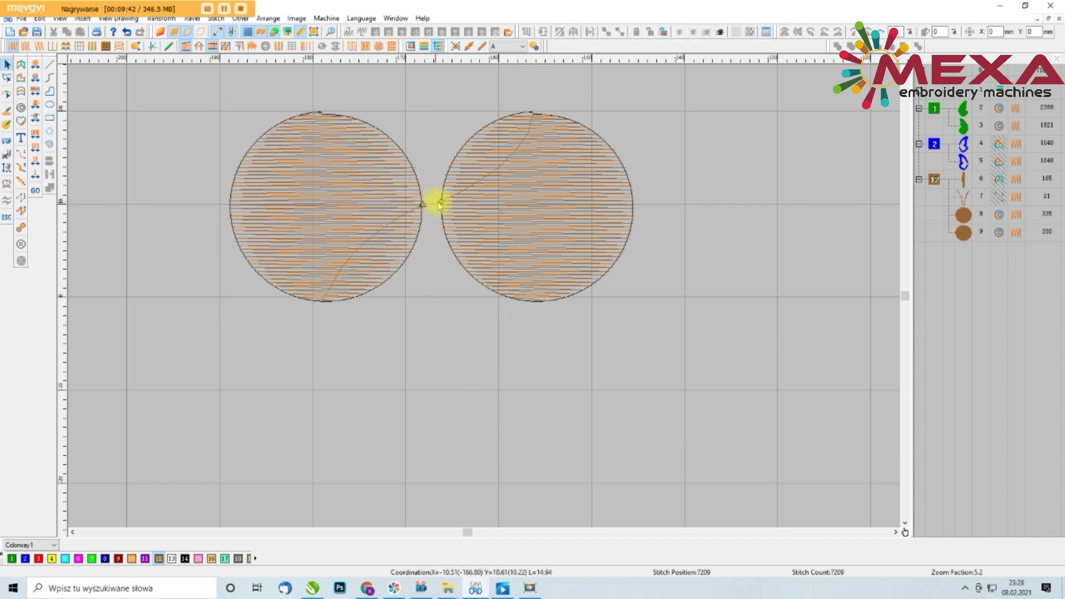
pyautogui.click(400, 236)
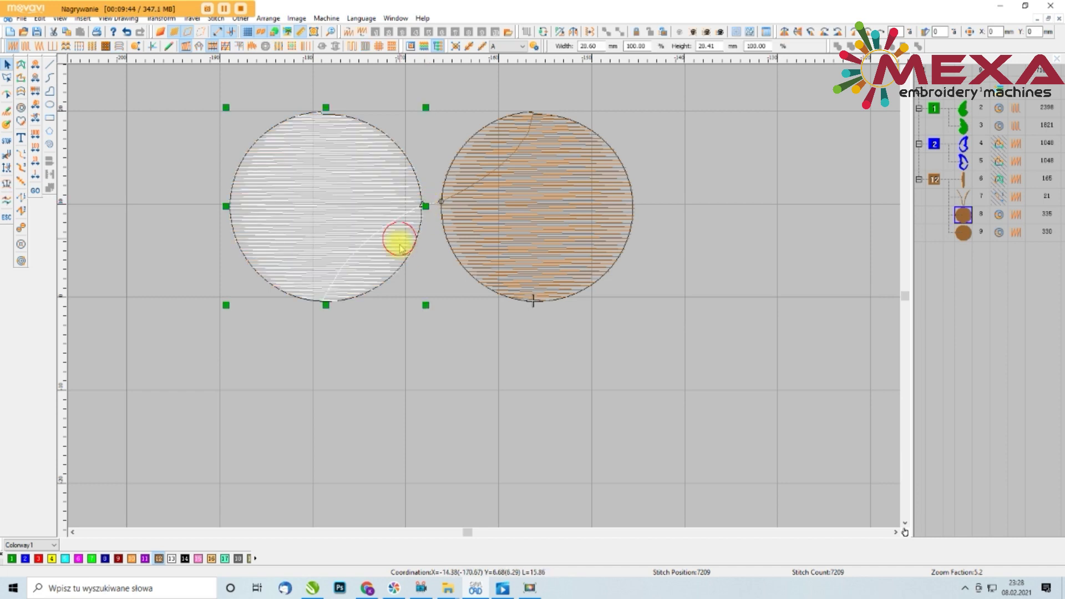
pyautogui.press('Right')
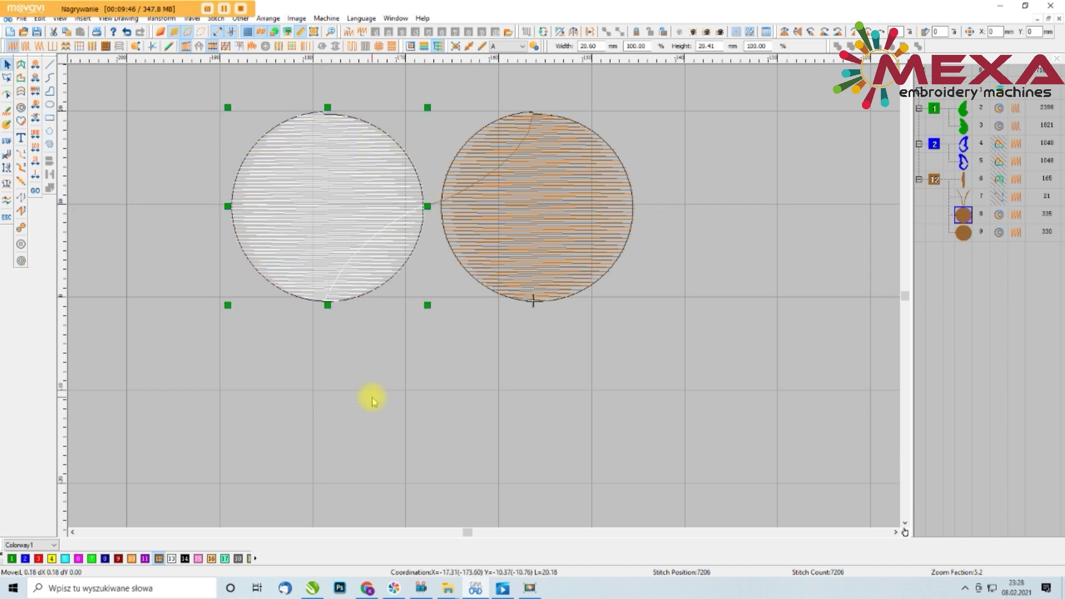
pyautogui.click(424, 384)
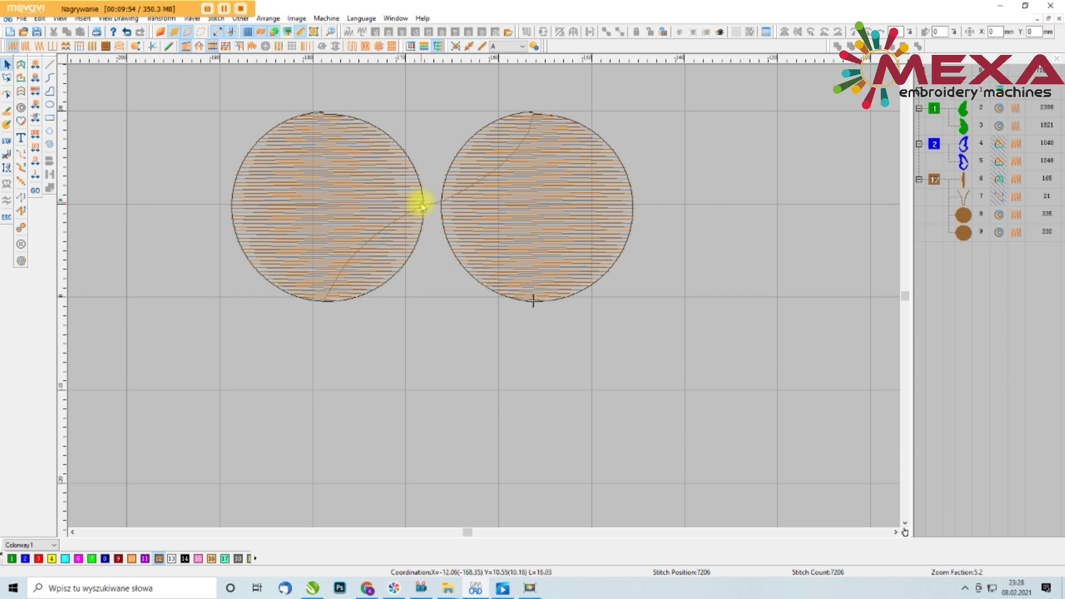
# - Examine the connector running between the two green butterfly wings
pyautogui.scroll(-3, 387, 328)
pyautogui.scroll(-1, 523, 340)
pyautogui.scroll(5, 523, 340)
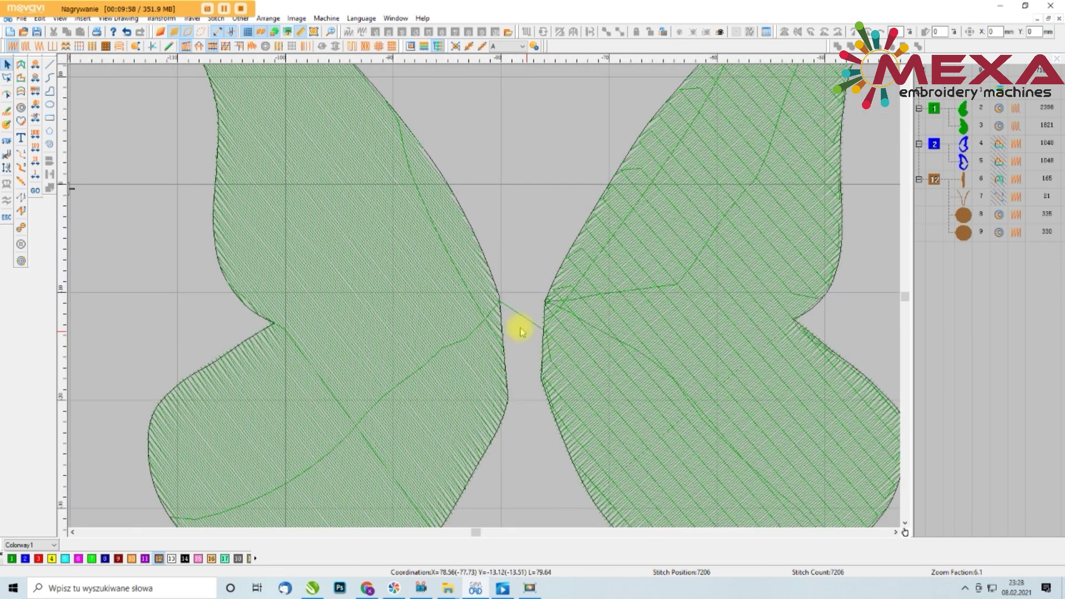
pyautogui.click(498, 310)
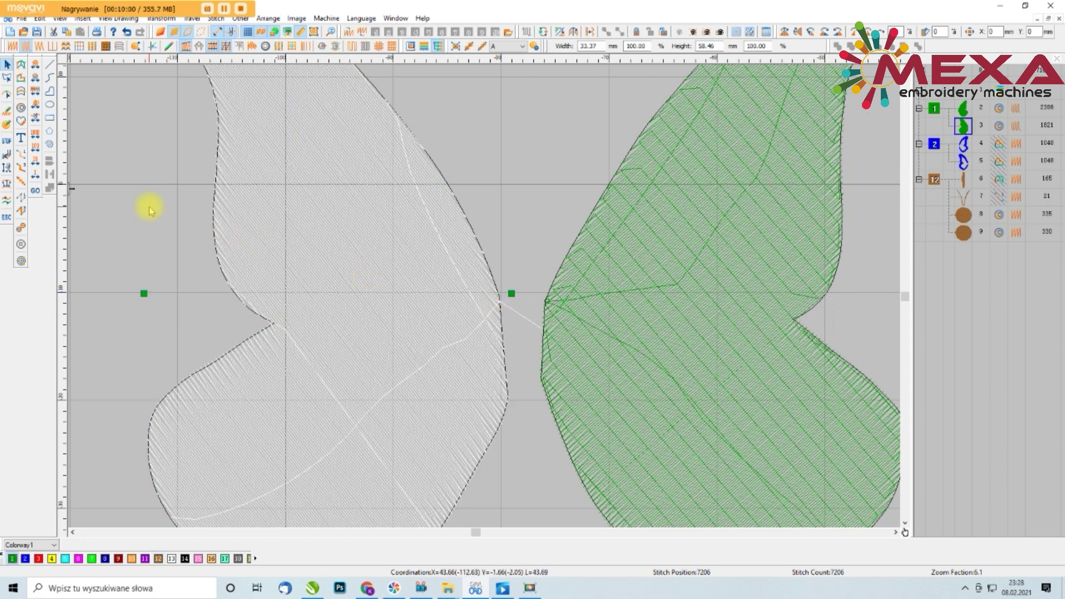
pyautogui.scroll(-3, 283, 221)
pyautogui.scroll(-3, 294, 267)
pyautogui.click(582, 269)
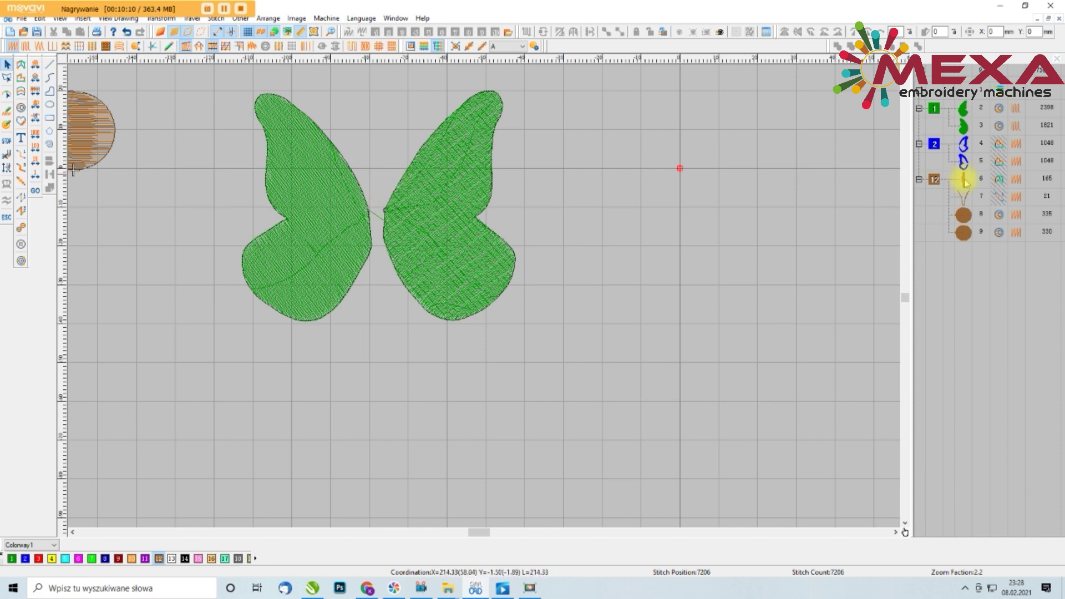
# - Display the hidden brown butterfly body, object 6, between the wings
pyautogui.click(934, 179)
pyautogui.rightClick(935, 183)
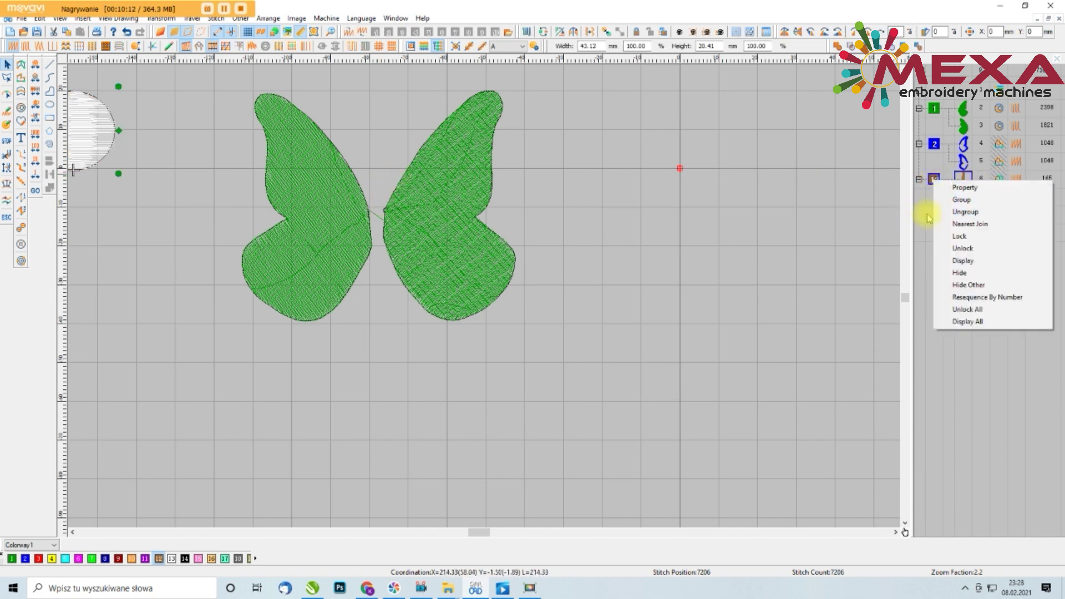
pyautogui.click(950, 181)
pyautogui.rightClick(946, 182)
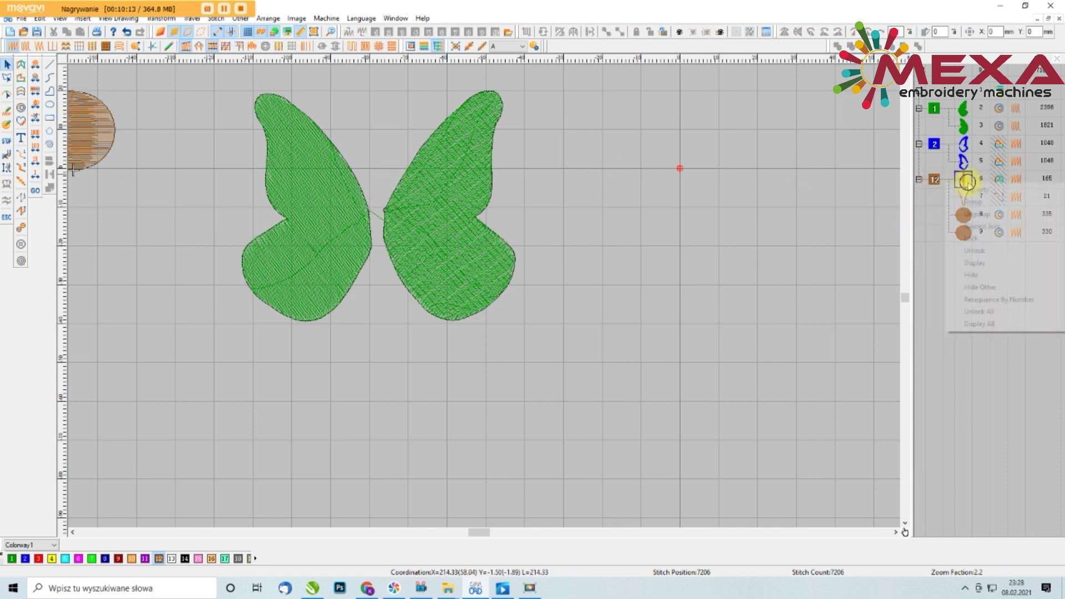
pyautogui.click(975, 250)
pyautogui.click(841, 257)
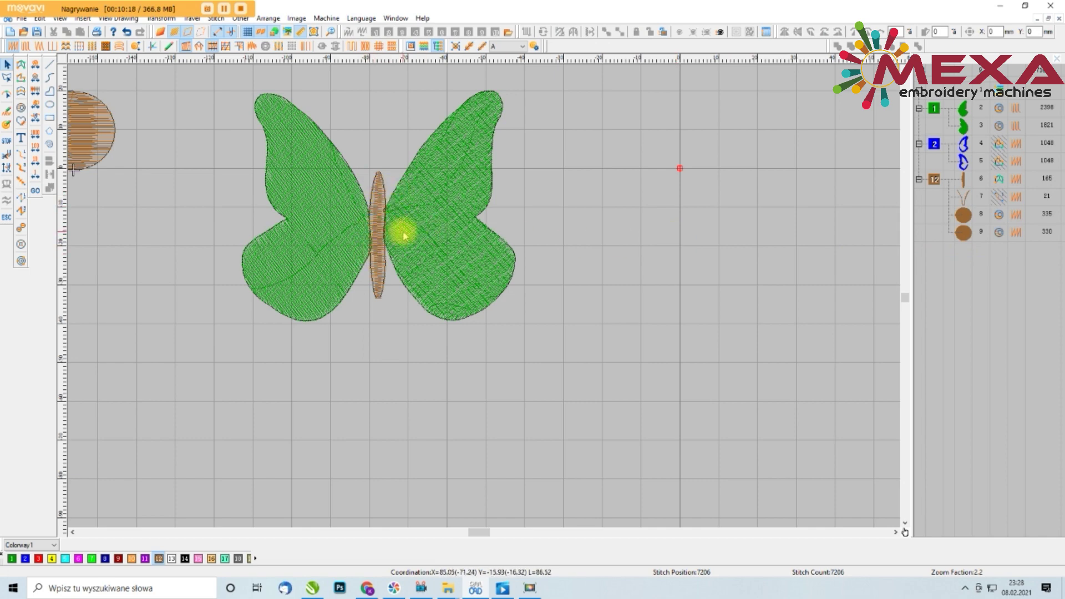
# - View the Complex Fill settings in the left circle's object properties and close them
pyautogui.scroll(-3, 392, 239)
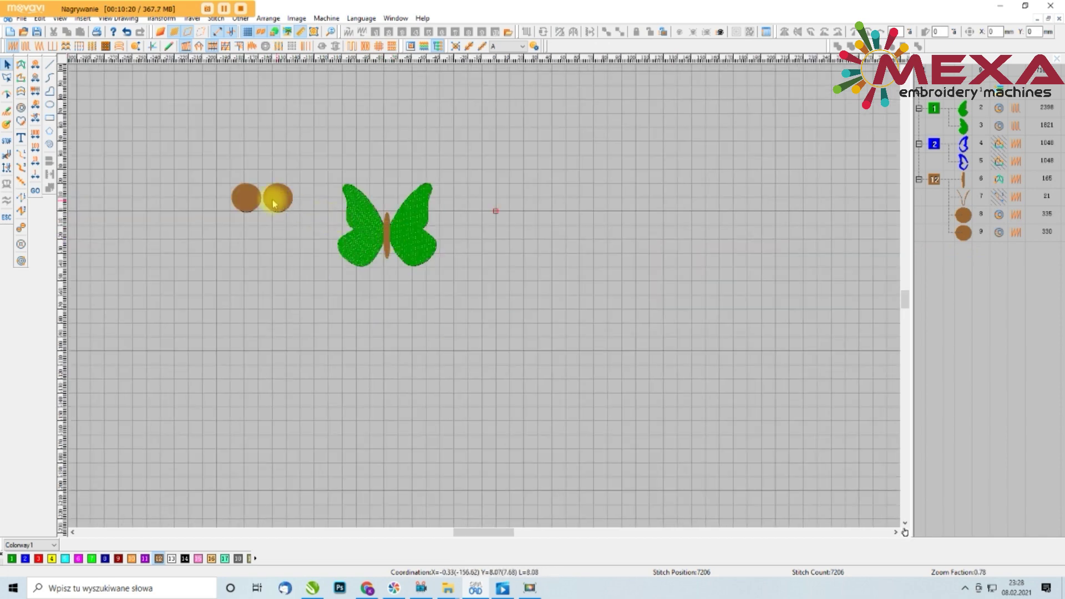
pyautogui.scroll(5, 276, 197)
pyautogui.click(244, 197)
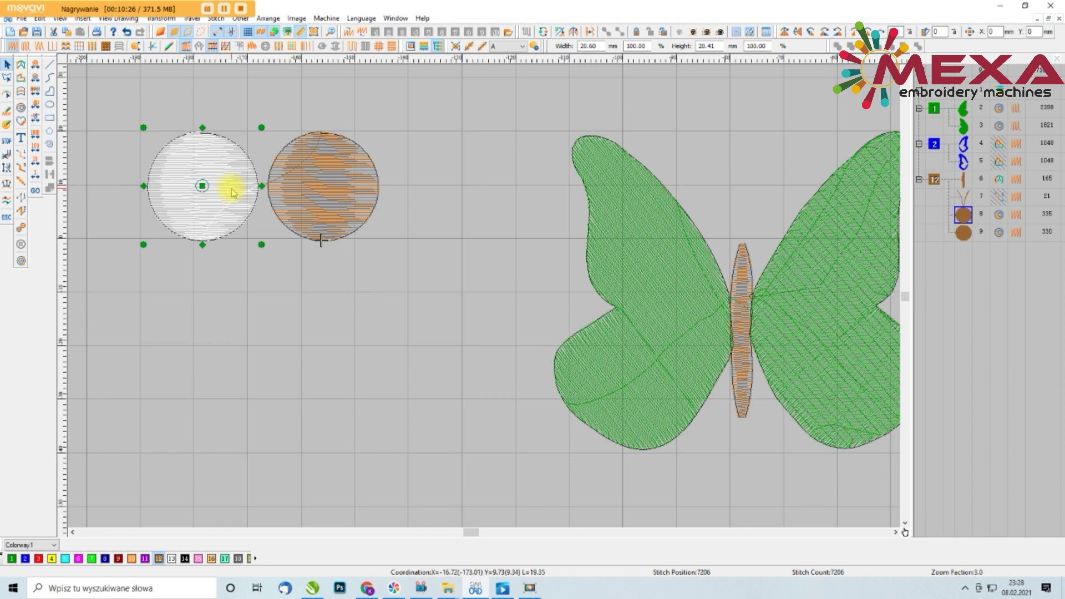
pyautogui.rightClick(232, 188)
pyautogui.click(255, 196)
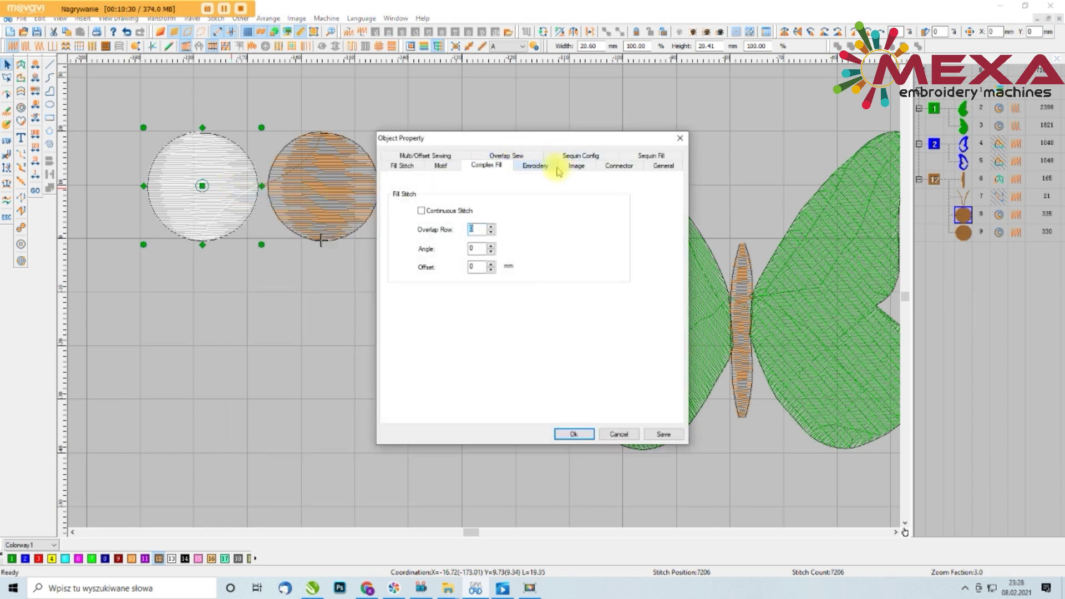
pyautogui.moveTo(570, 136); pyautogui.dragTo(613, 117)
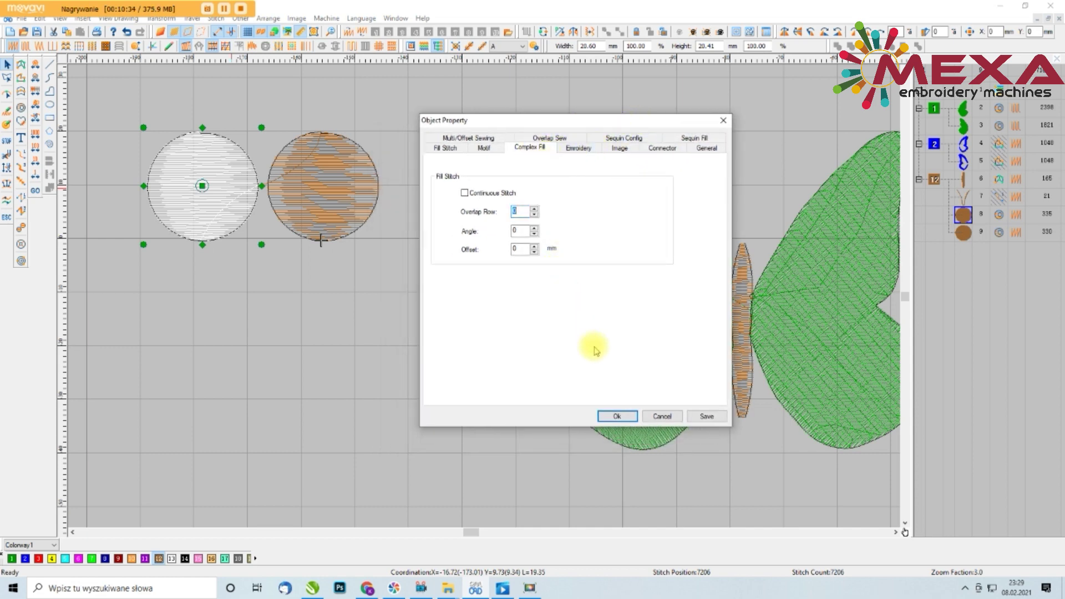
pyautogui.click(614, 415)
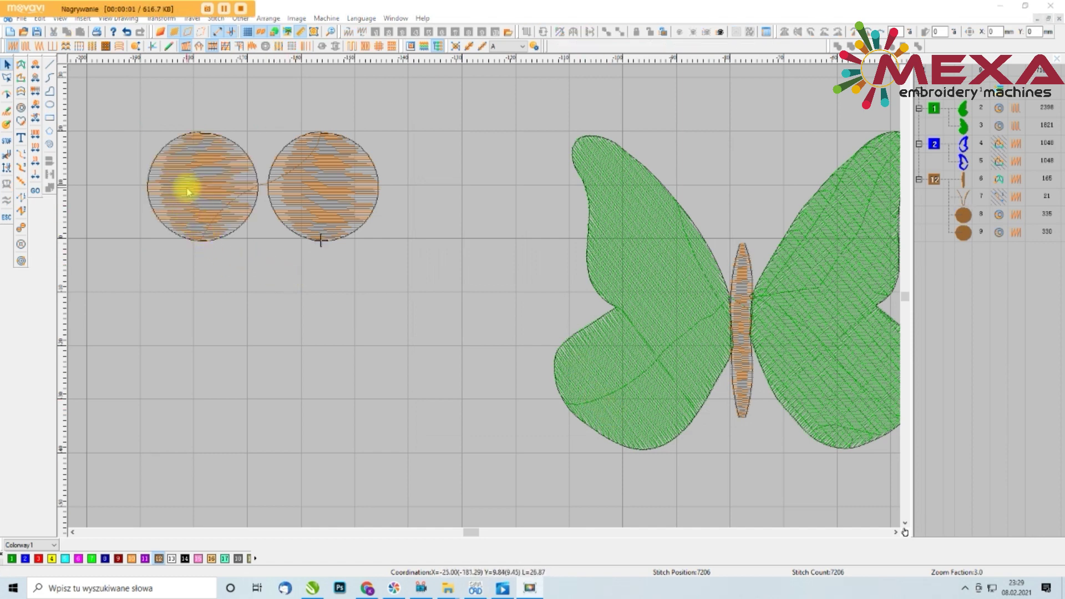
# - Examine the connector between the two brown circles in TrueView, and restore the plain stitch display
pyautogui.scroll(3, 187, 192)
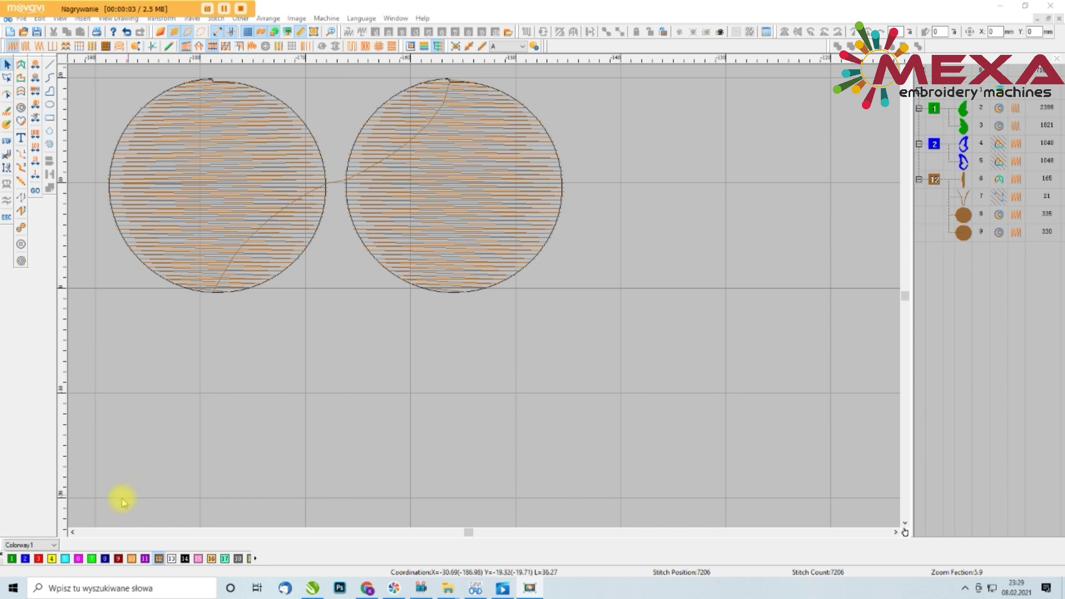
pyautogui.click(72, 533)
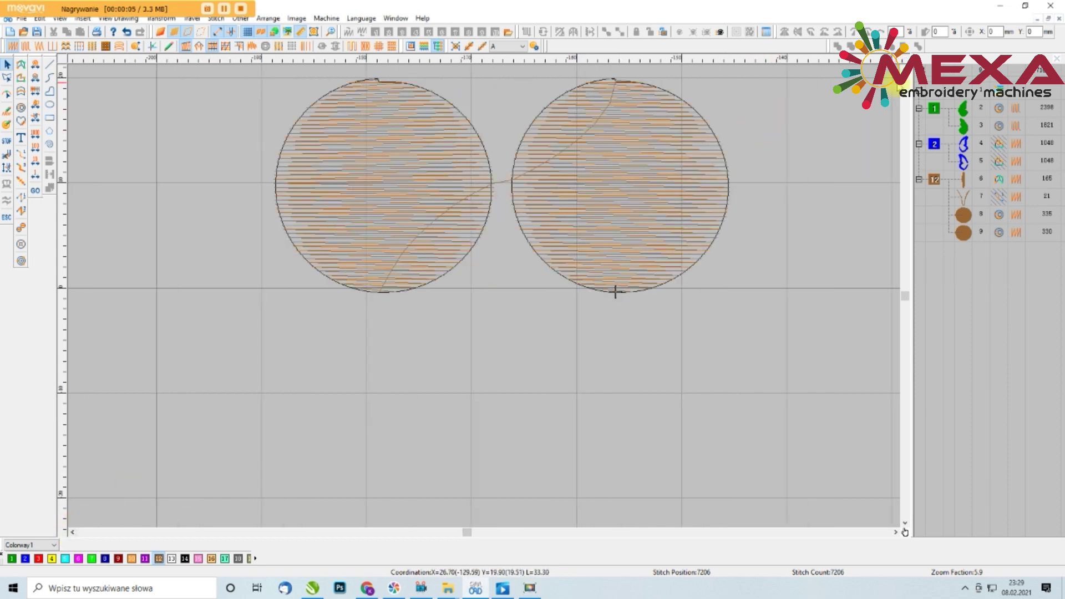
pyautogui.moveTo(615, 291); pyautogui.dragTo(615, 431, button='middle')
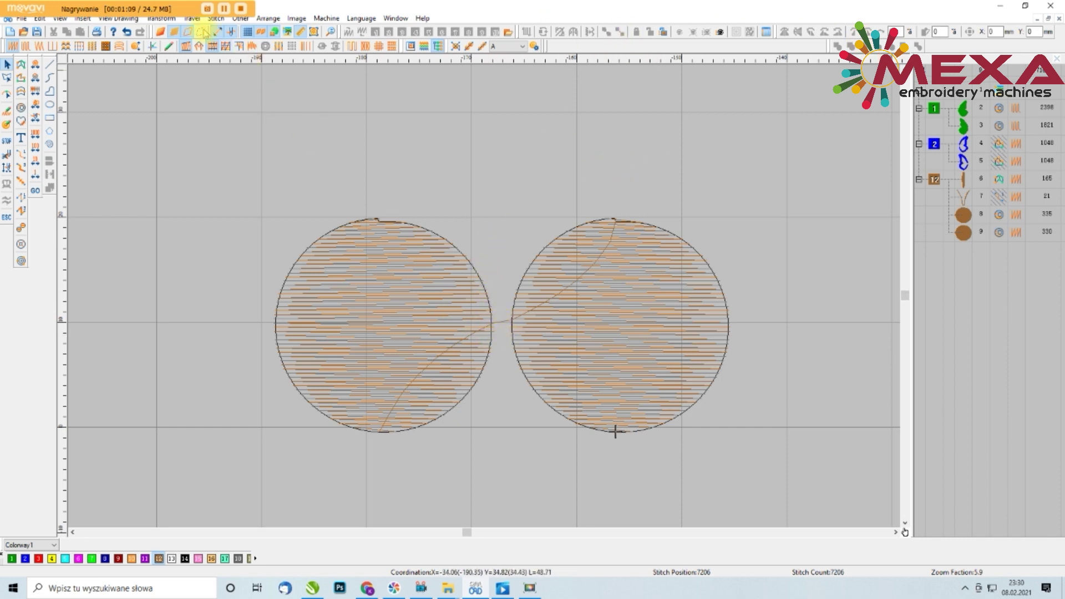
pyautogui.click(160, 32)
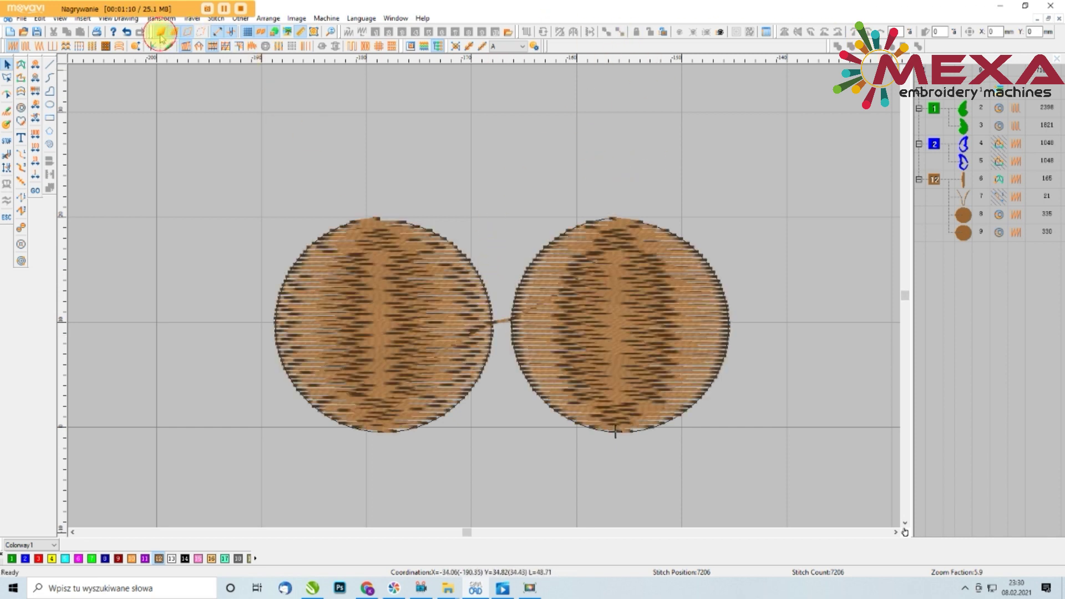
pyautogui.click(495, 325)
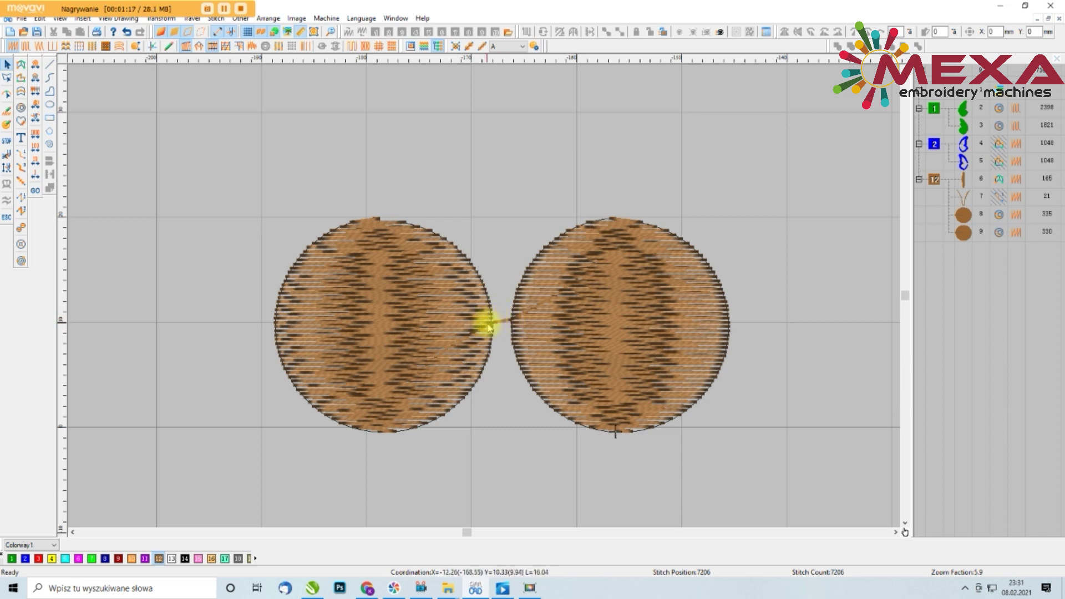
pyautogui.click(175, 32)
# - Nudge the right circle 0.71 mm away from the left one and deselect it
pyautogui.click(578, 289)
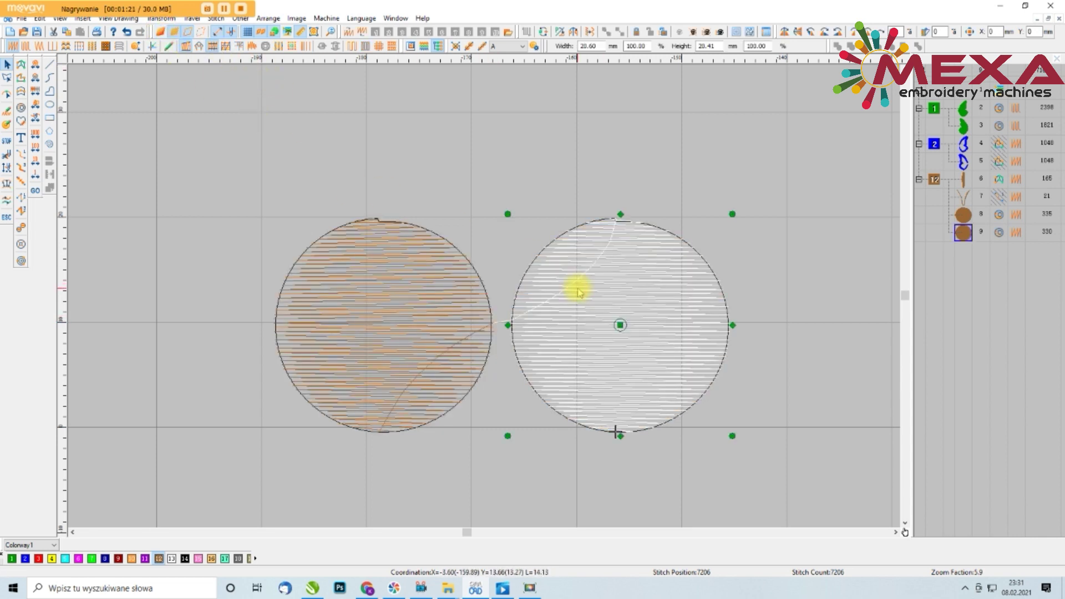
pyautogui.press('Right')
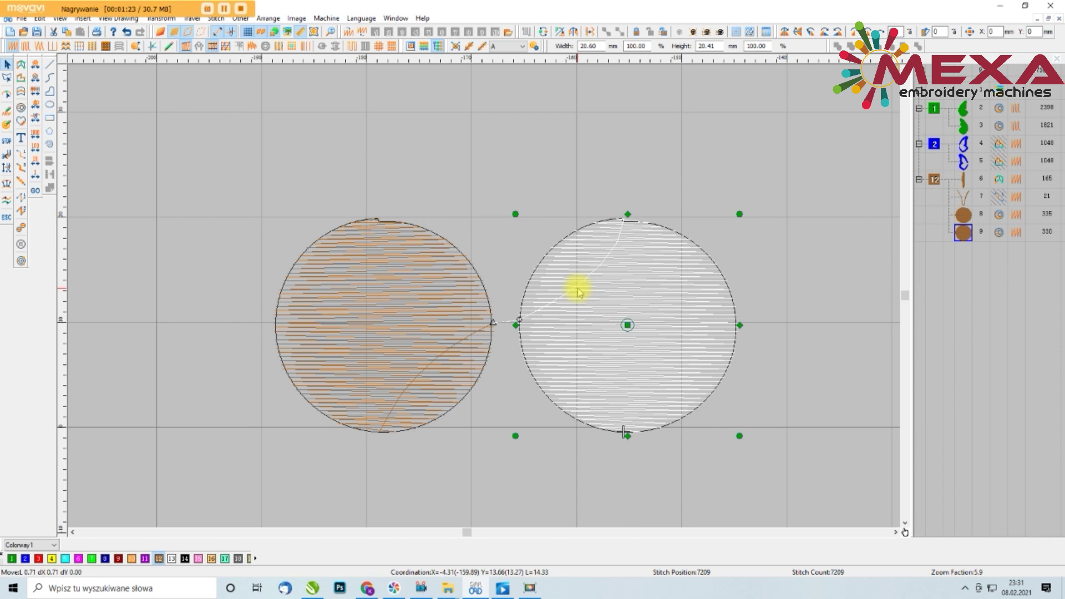
pyautogui.click(504, 145)
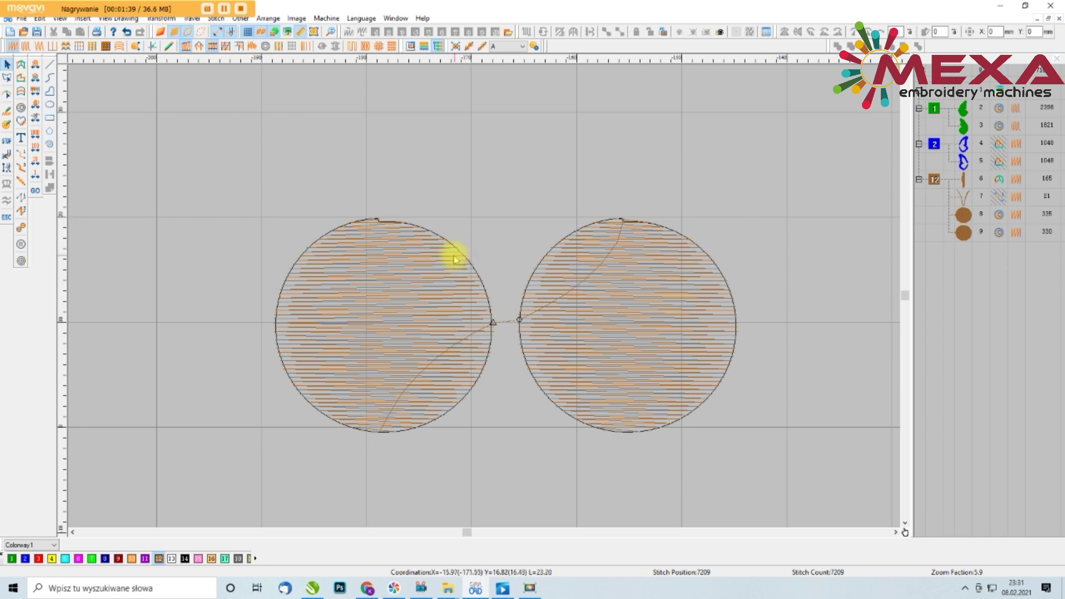
# - Open the left circle's connector properties with Jump chosen for Connector After Object
pyautogui.click(435, 232)
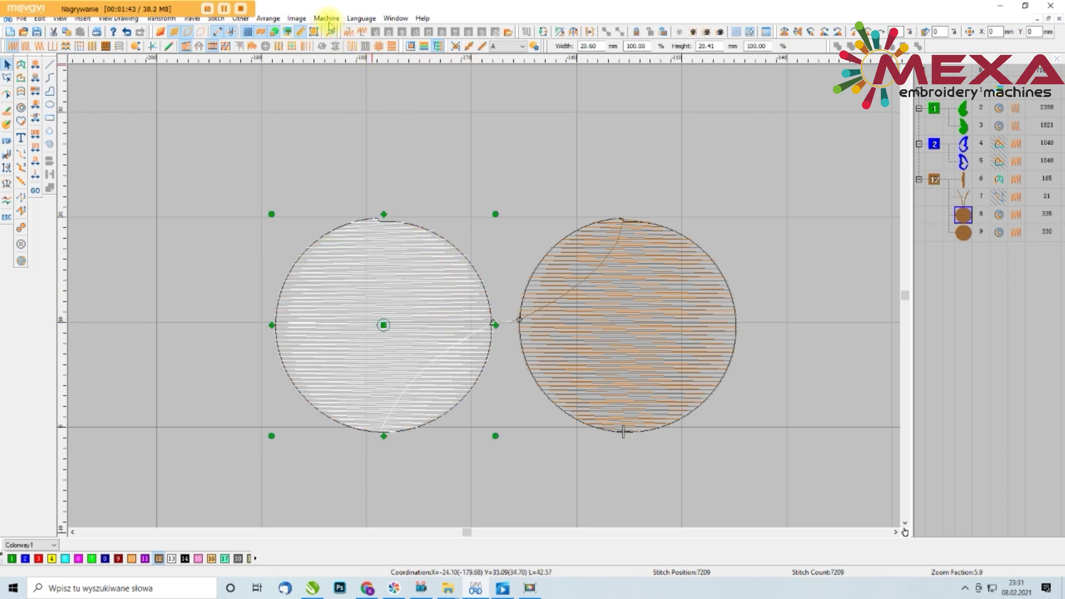
pyautogui.rightClick(391, 232)
pyautogui.click(420, 243)
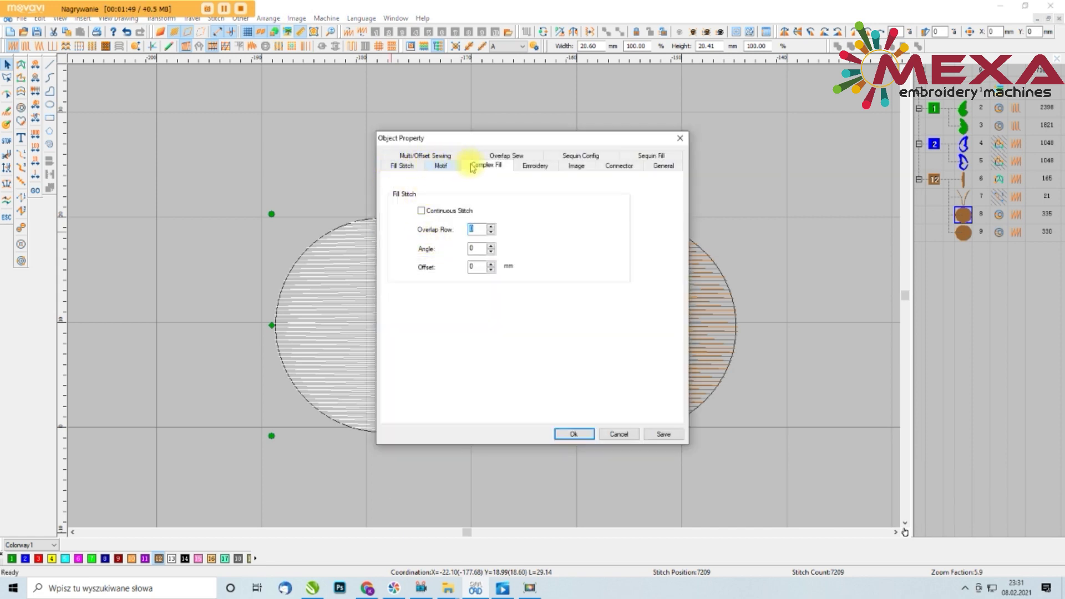
pyautogui.click(615, 167)
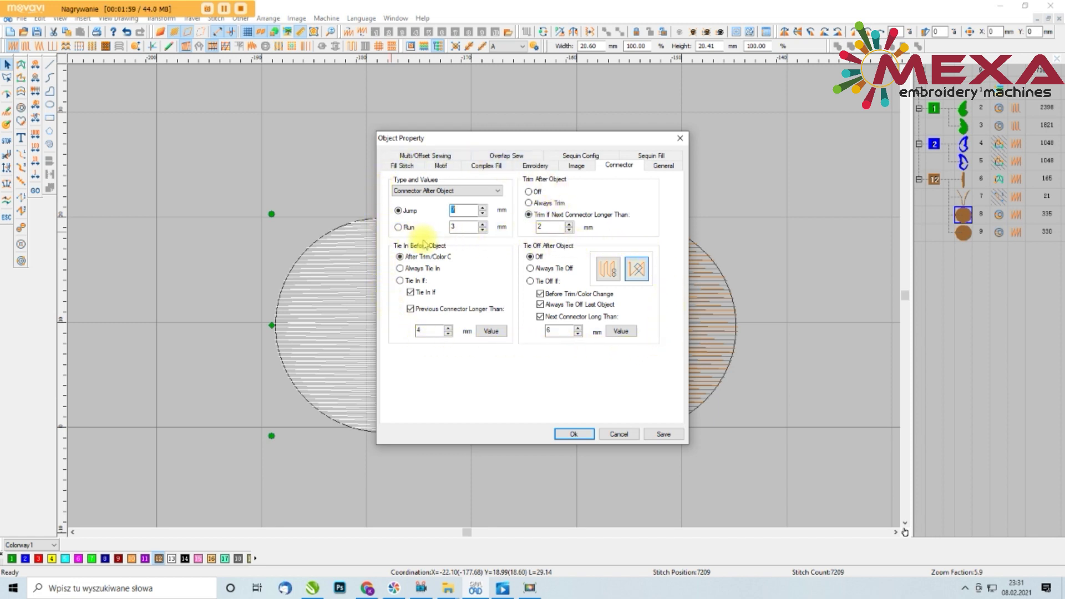
pyautogui.click(414, 194)
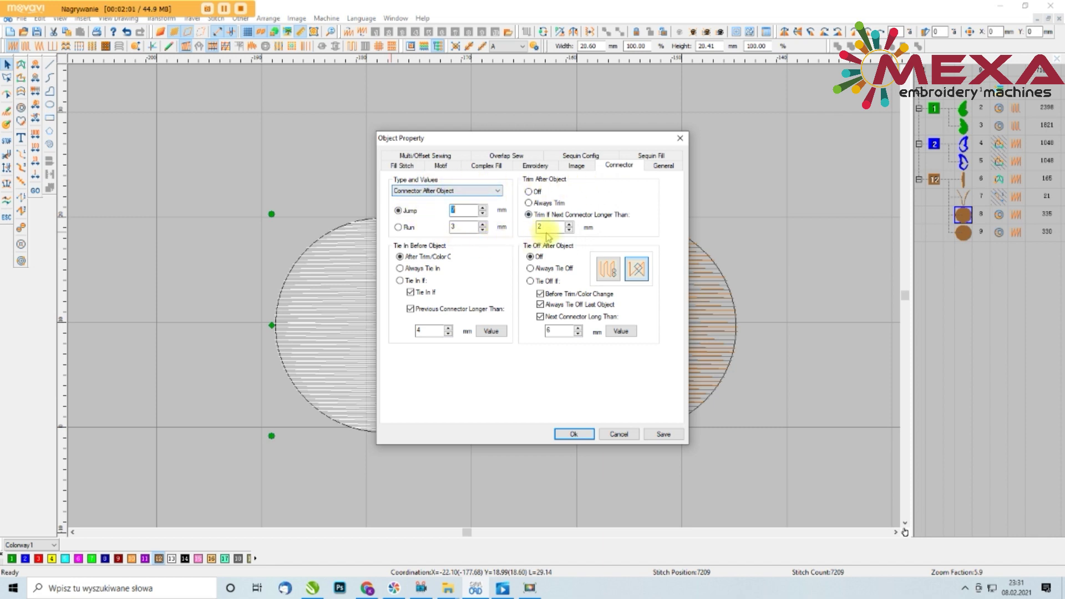
pyautogui.click(409, 211)
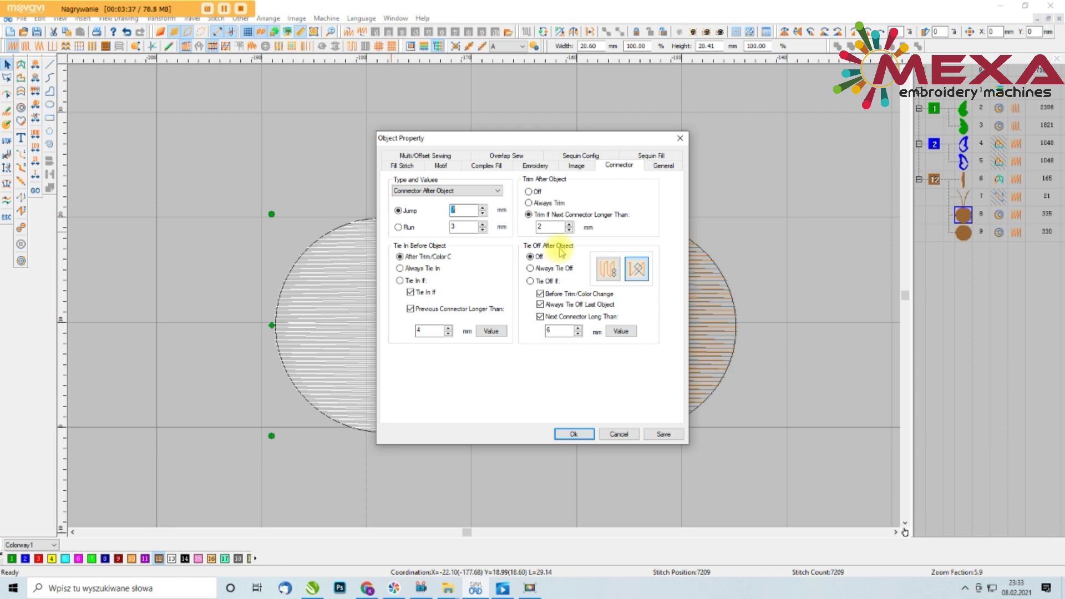
# - Set the left circle's tie-off to Tie Off If without the Next Connector condition, and clear both tie-in conditions
pyautogui.click(538, 270)
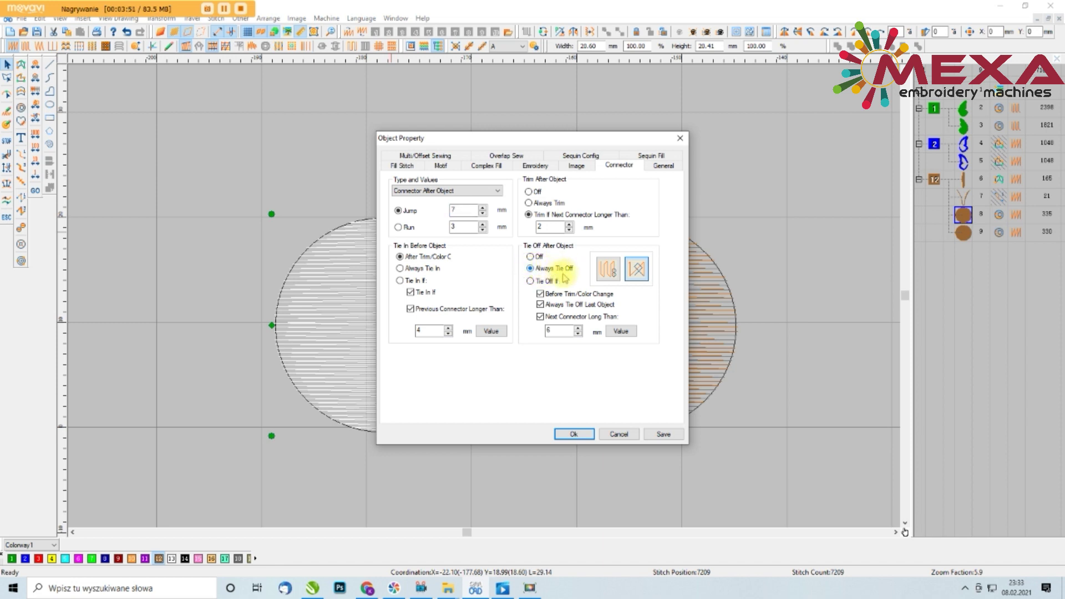
pyautogui.click(545, 285)
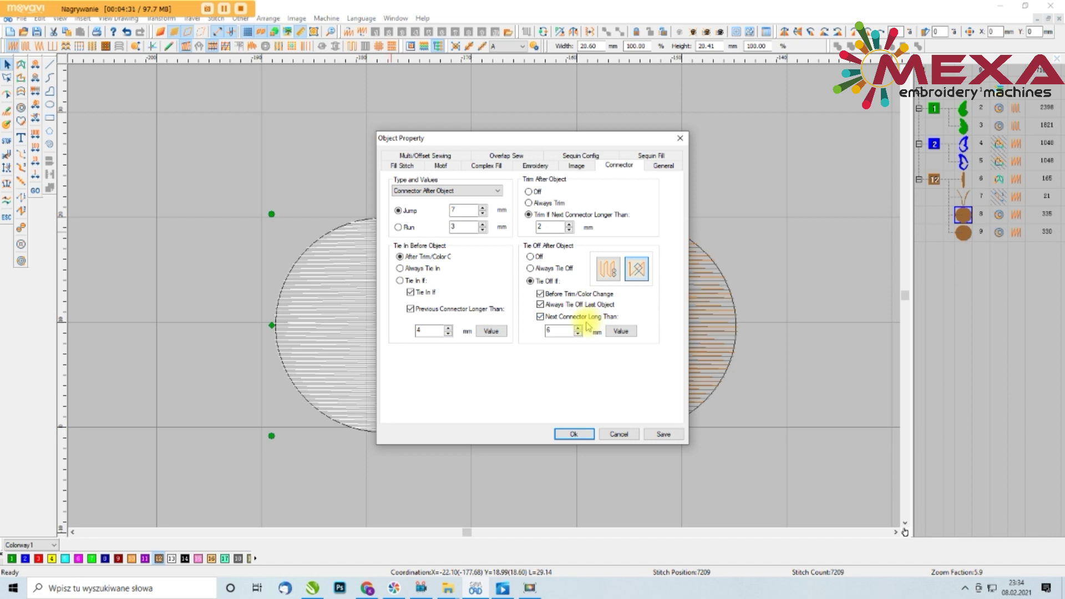
pyautogui.click(540, 317)
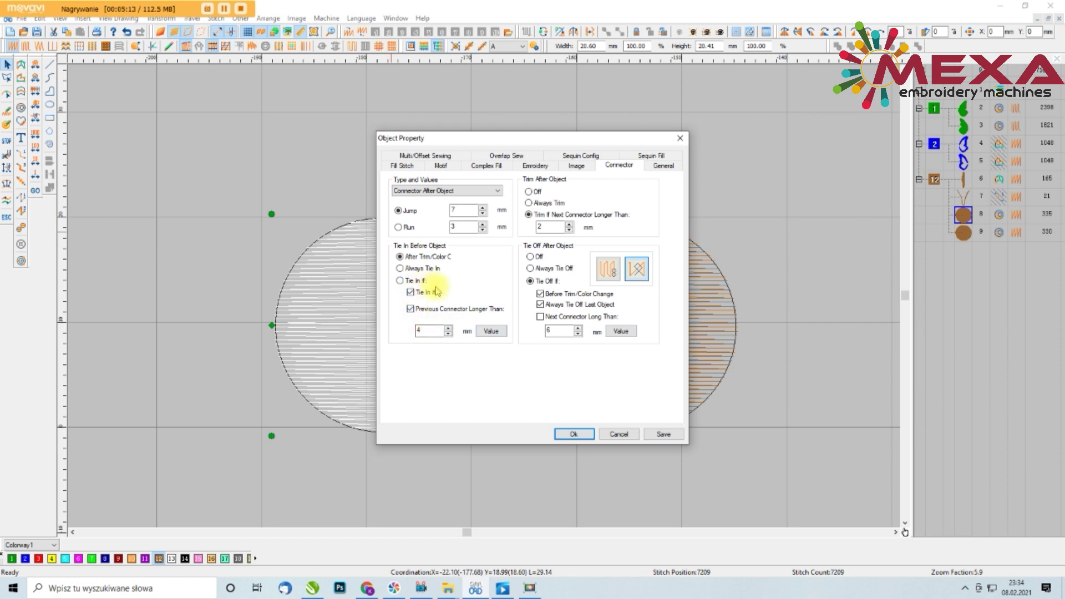
pyautogui.click(411, 309)
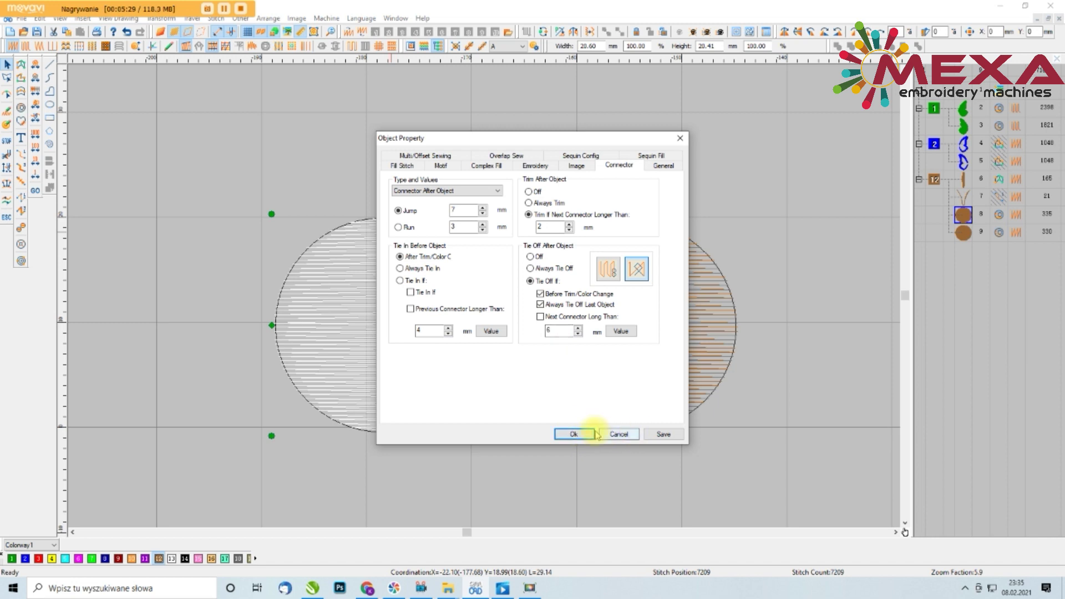
pyautogui.click(574, 433)
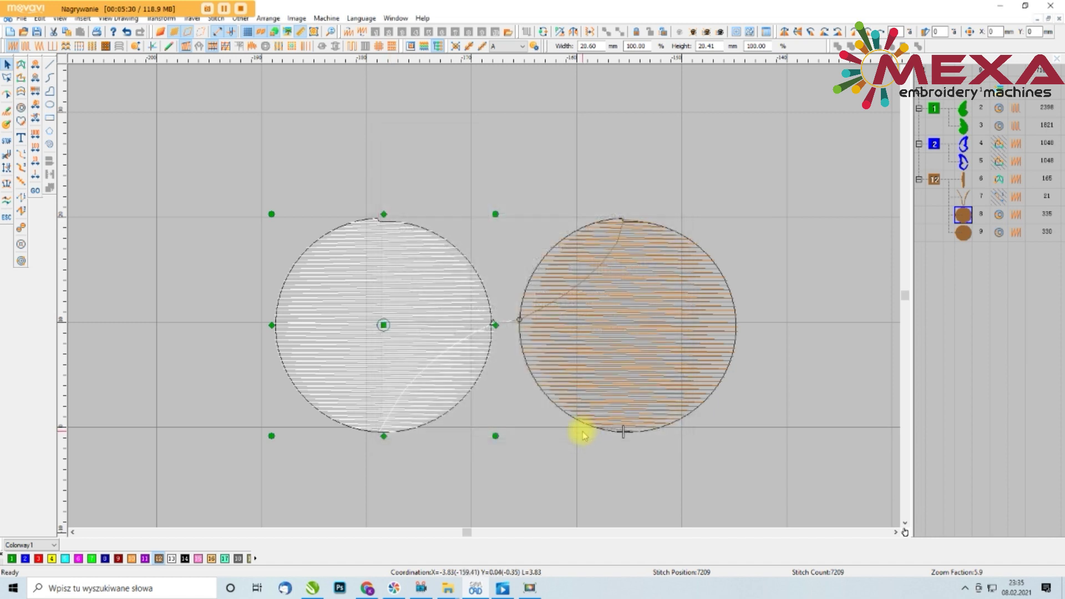
pyautogui.click(441, 159)
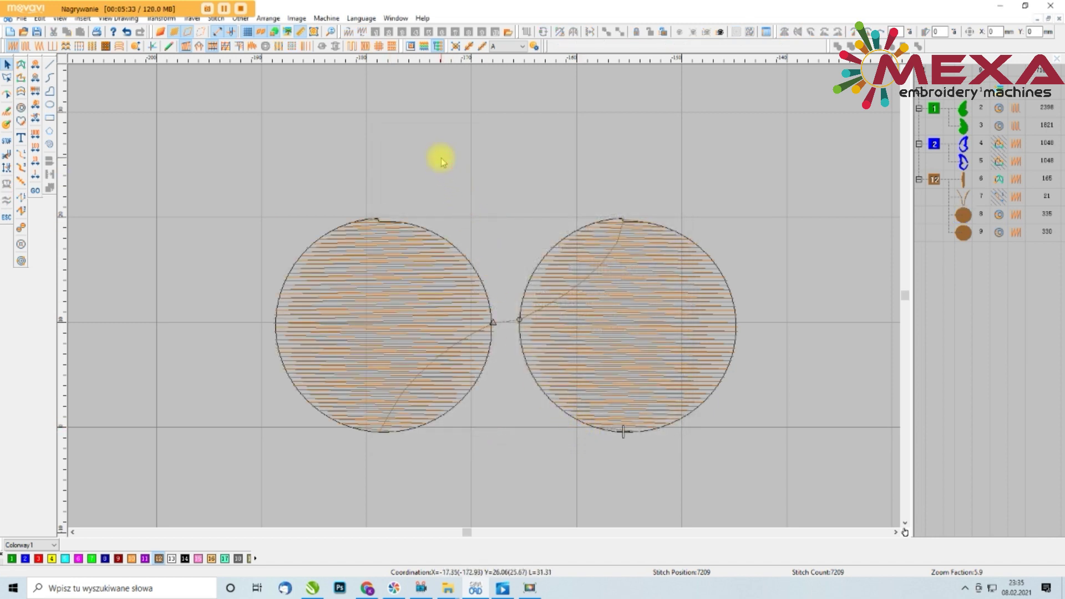